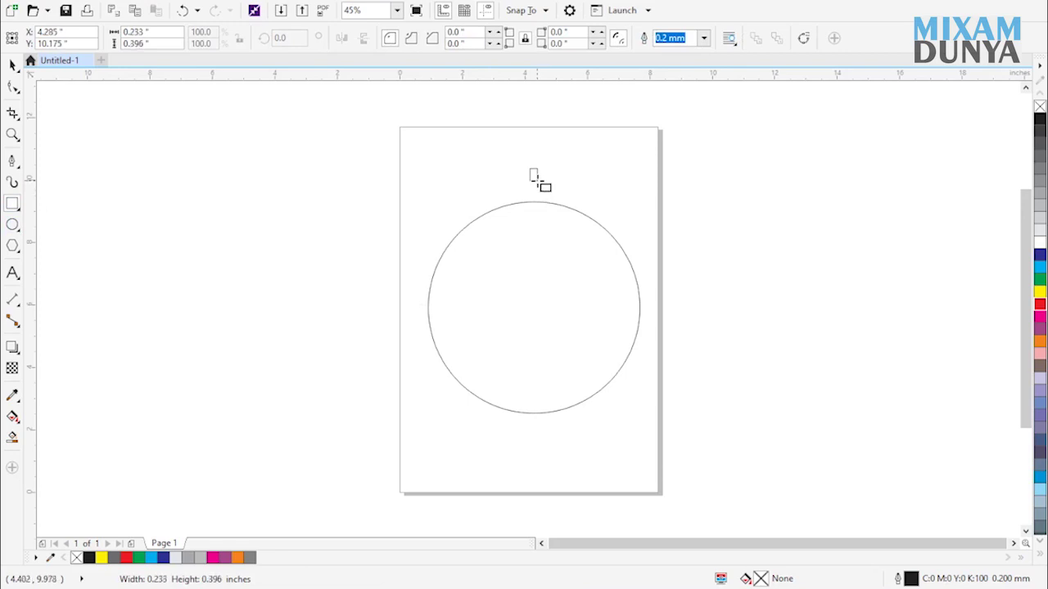
Step: Fill the small rectangle above the circle with black and centre it horizontally on the circle
{"action": "key", "text": "space"}
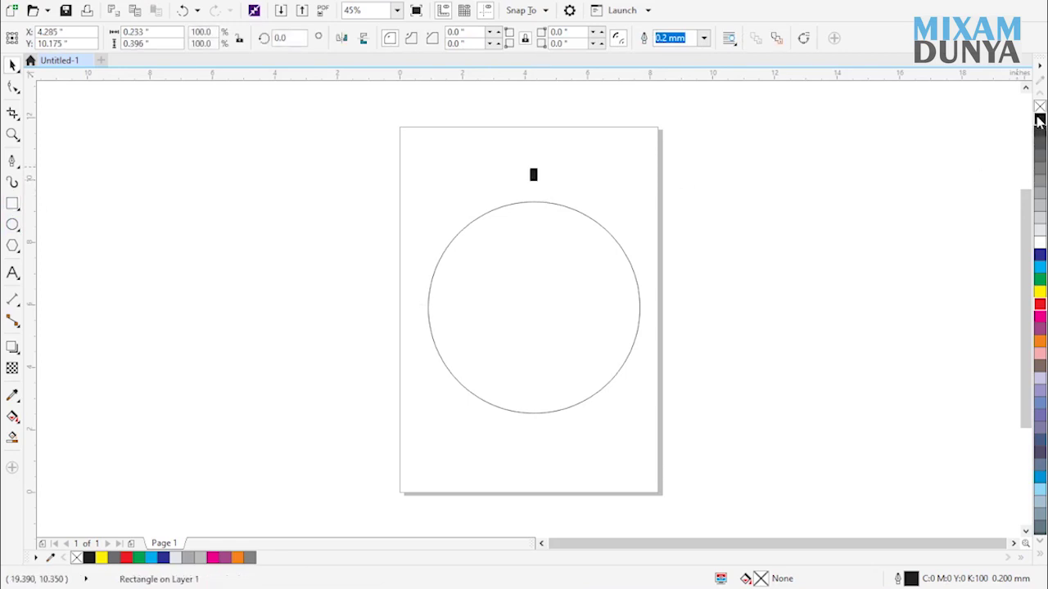
{"action": "left_click", "coordinate": [535, 241], "text": "shift"}
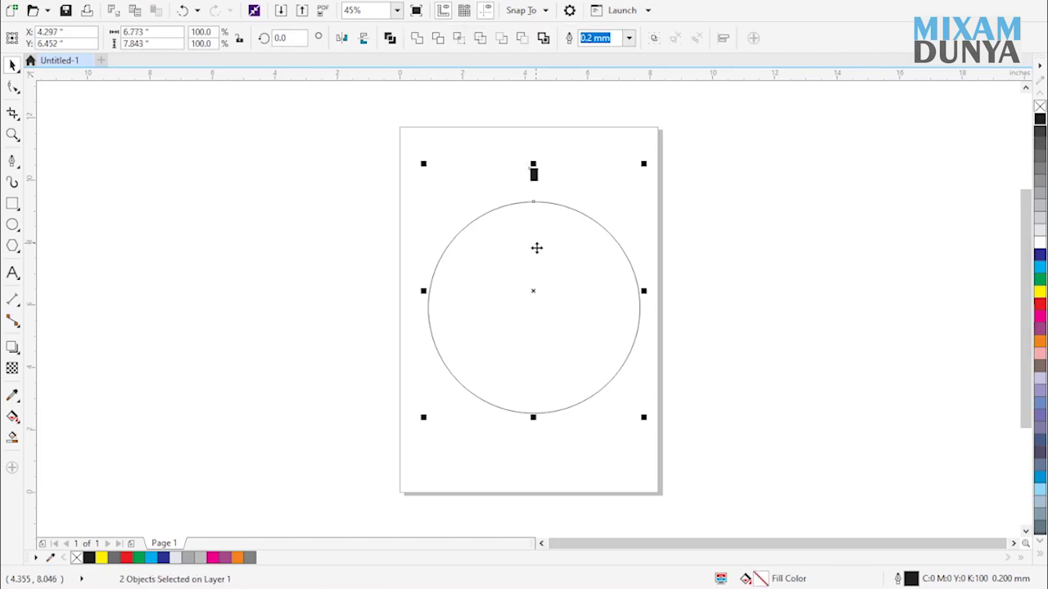
{"action": "left_click", "coordinate": [568, 158]}
Step: Move the black rectangle straight down so its upper edge meets the inside of the circle's topmost point
{"action": "left_click", "coordinate": [534, 176]}
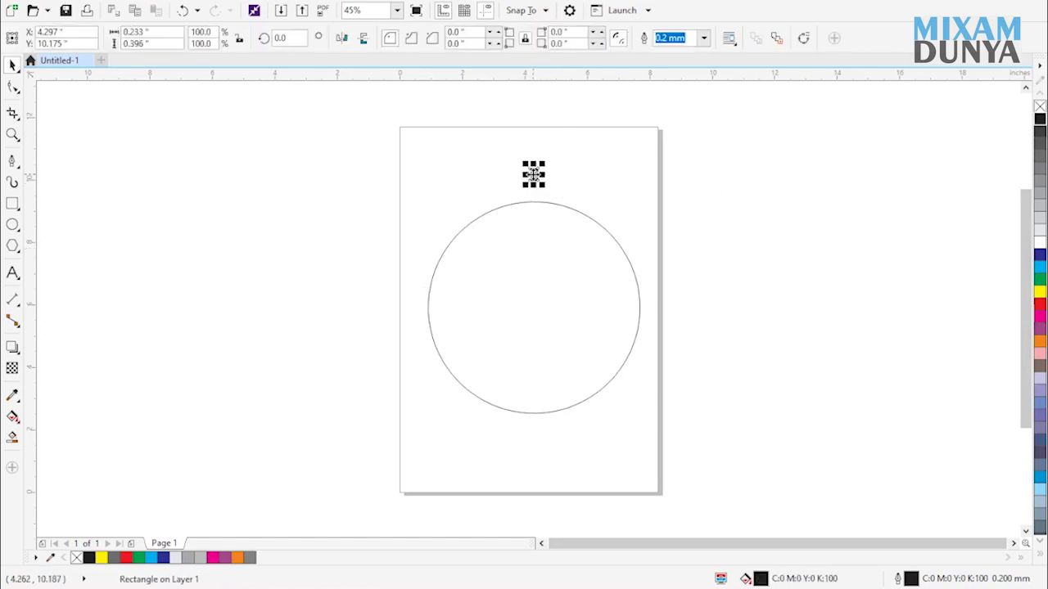
{"action": "scroll", "coordinate": [536, 172], "scroll_direction": "up", "scroll_amount": 4}
{"action": "left_click_drag", "start_coordinate": [537, 159], "coordinate": [537, 305]}
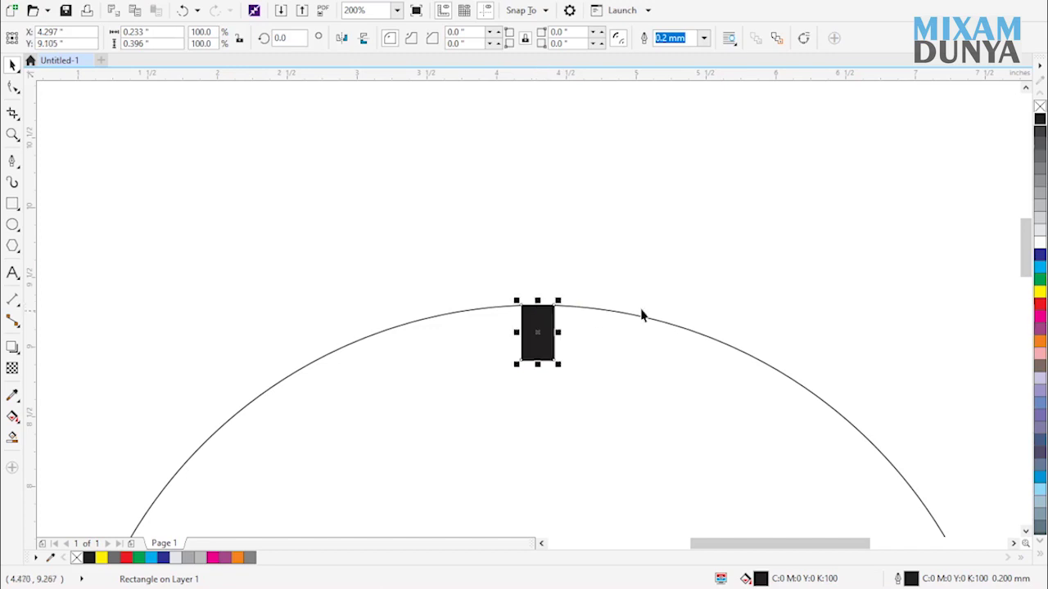
Step: Move the black rectangle's rotation centre to the centre of the circle
{"action": "scroll", "coordinate": [672, 309], "scroll_direction": "down", "scroll_amount": 2}
{"action": "left_click_drag", "start_coordinate": [653, 281], "coordinate": [604, 167]}
{"action": "left_click", "coordinate": [525, 115]}
{"action": "mouse_move", "coordinate": [525, 116]}
{"action": "left_mouse_down"}
{"action": "mouse_move", "coordinate": [540, 313]}
{"action": "mouse_move", "coordinate": [525, 338]}
{"action": "left_mouse_up"}
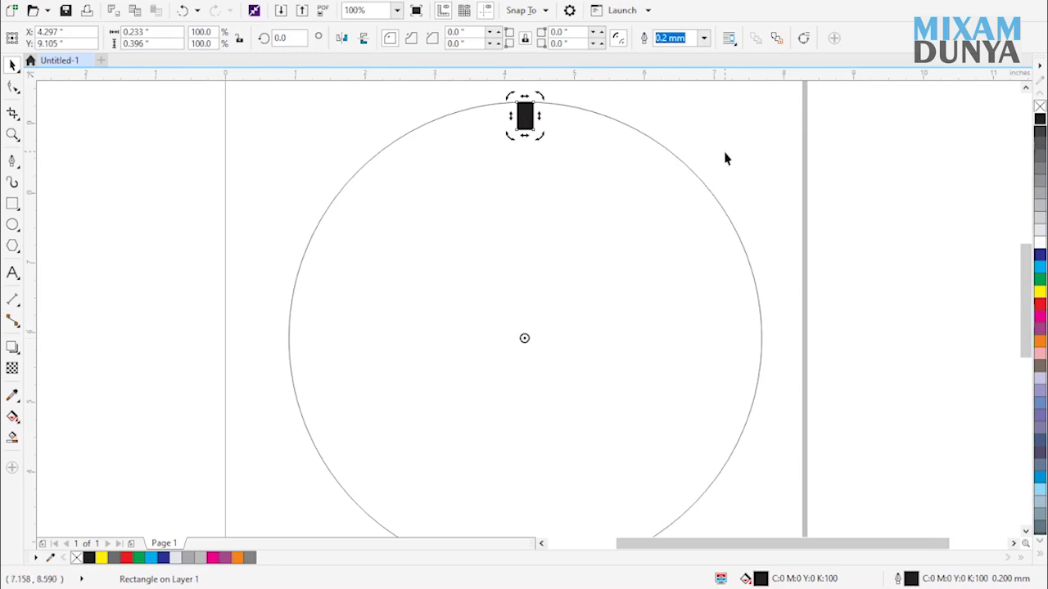
Step: Rotate the black rectangle around the circle by 360/12 degrees with 11 copies to make the hour markers
{"action": "key", "text": "alt+F8"}
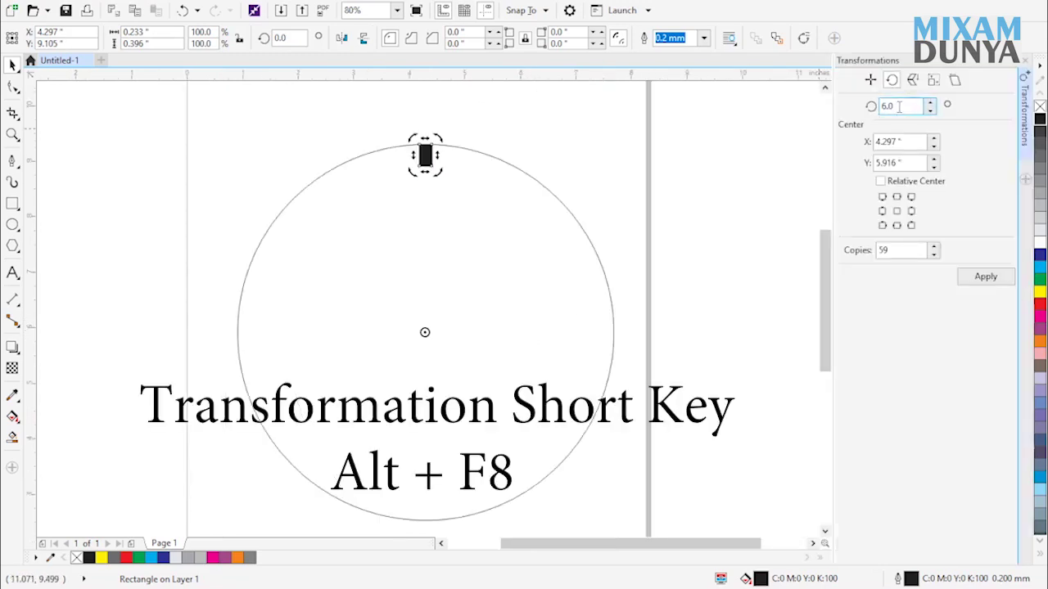
{"action": "type", "text": "360"}
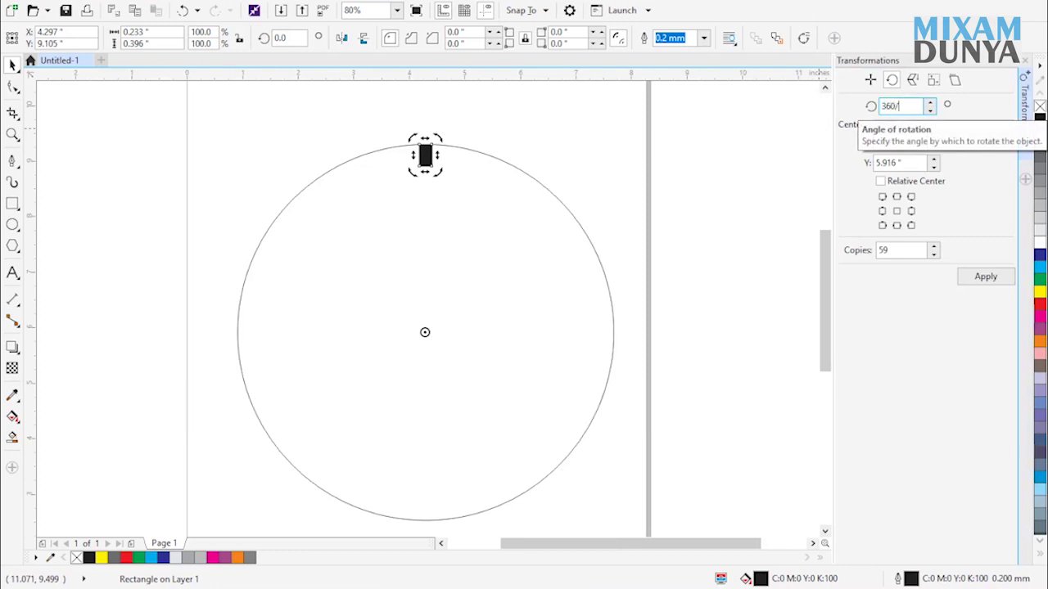
{"action": "type", "text": "/12"}
{"action": "double_click", "coordinate": [879, 249]}
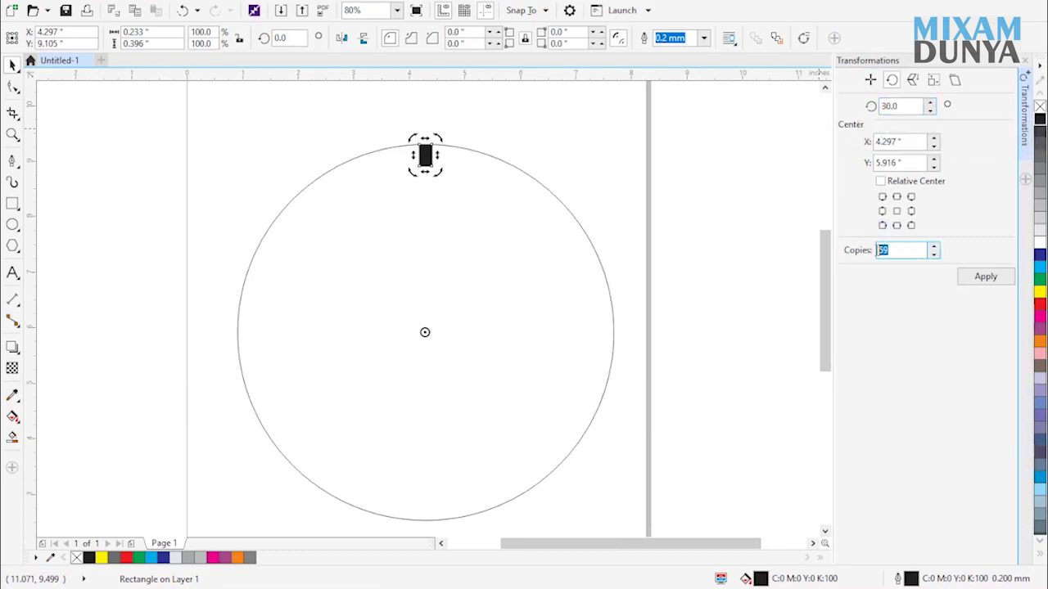
{"action": "type", "text": "11"}
{"action": "left_click", "coordinate": [973, 277]}
{"action": "left_click", "coordinate": [636, 212]}
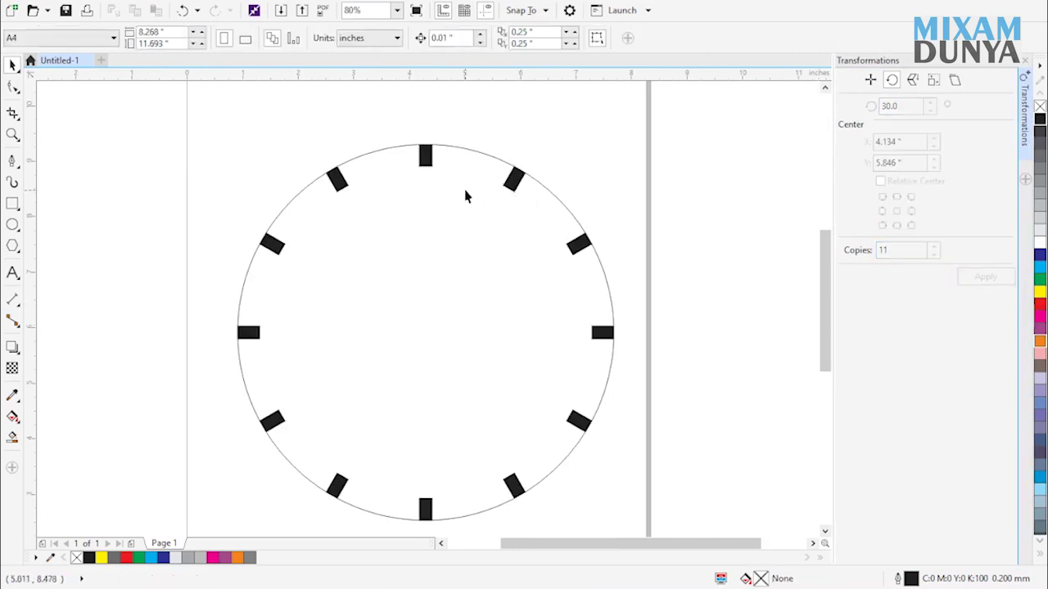
Step: Make a copy of the twelve o'clock marker at 50% size just below it and fill the copy yellow
{"action": "left_click_drag", "start_coordinate": [426, 156], "coordinate": [427, 185]}
{"action": "right_click", "coordinate": [426, 188]}
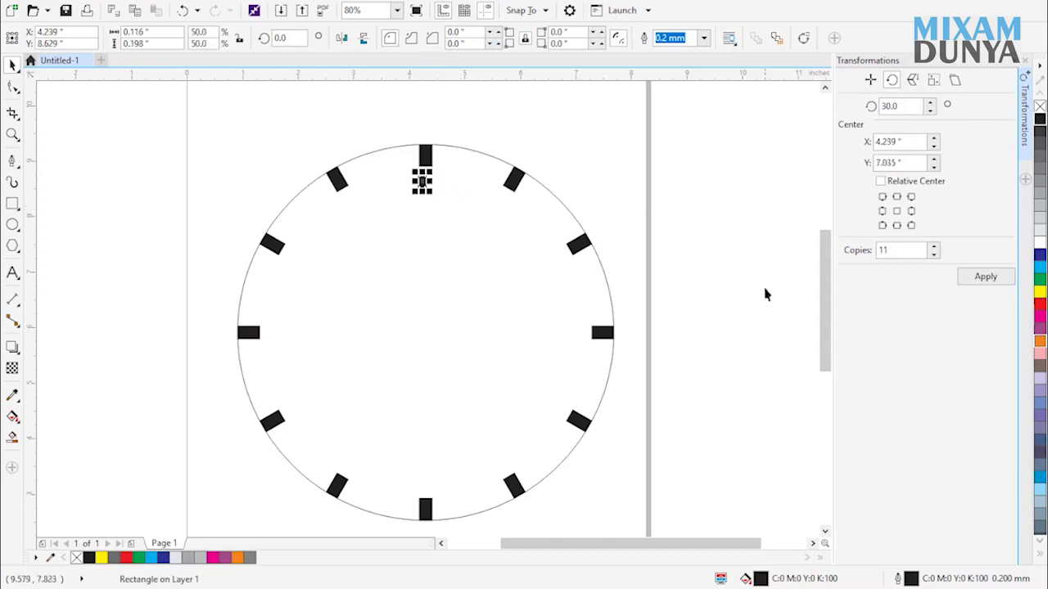
{"action": "left_click", "coordinate": [1040, 291]}
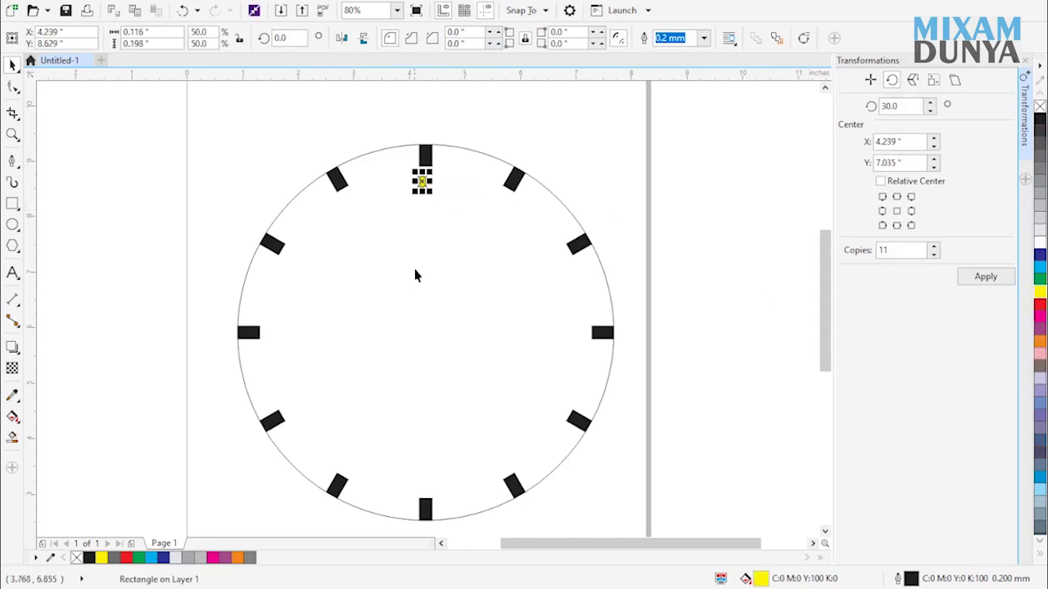
Step: Centre the yellow rectangle horizontally on the circle and move it up to the circle's topmost point, over the black marker
{"action": "left_click", "coordinate": [444, 259], "text": "shift"}
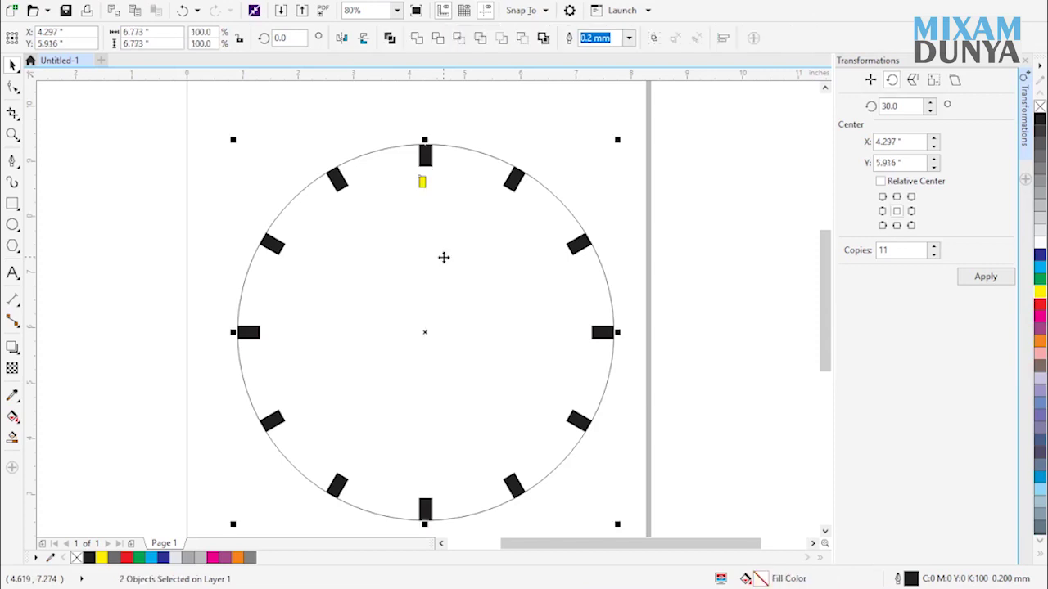
{"action": "left_click", "coordinate": [516, 134]}
{"action": "left_click", "coordinate": [426, 180]}
{"action": "scroll", "coordinate": [426, 180], "scroll_direction": "up", "scroll_amount": 4}
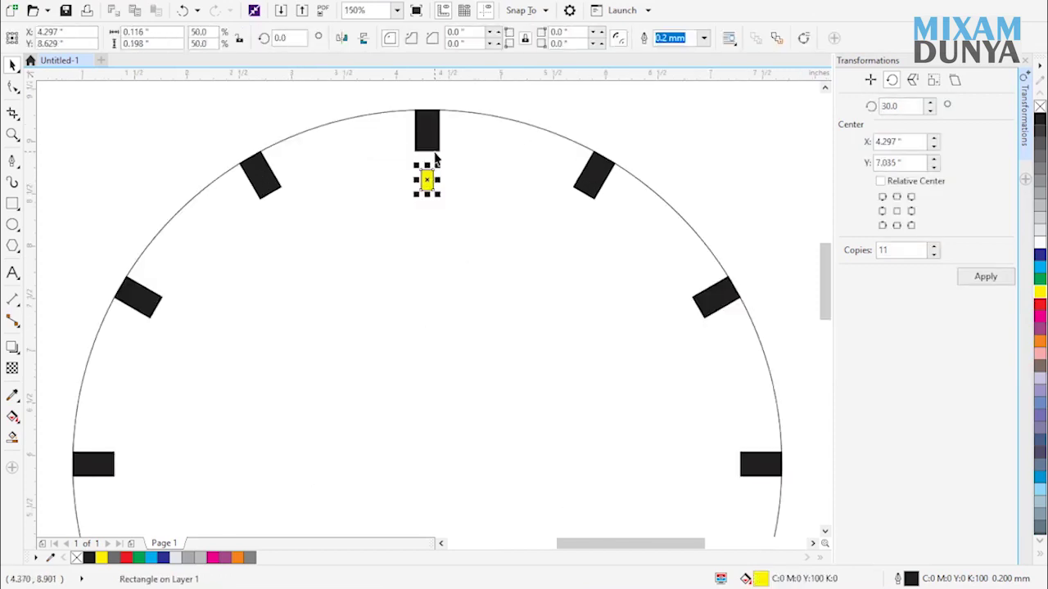
{"action": "mouse_move", "coordinate": [431, 185]}
{"action": "left_mouse_down"}
{"action": "mouse_move", "coordinate": [434, 295]}
{"action": "mouse_move", "coordinate": [427, 172]}
{"action": "left_mouse_up"}
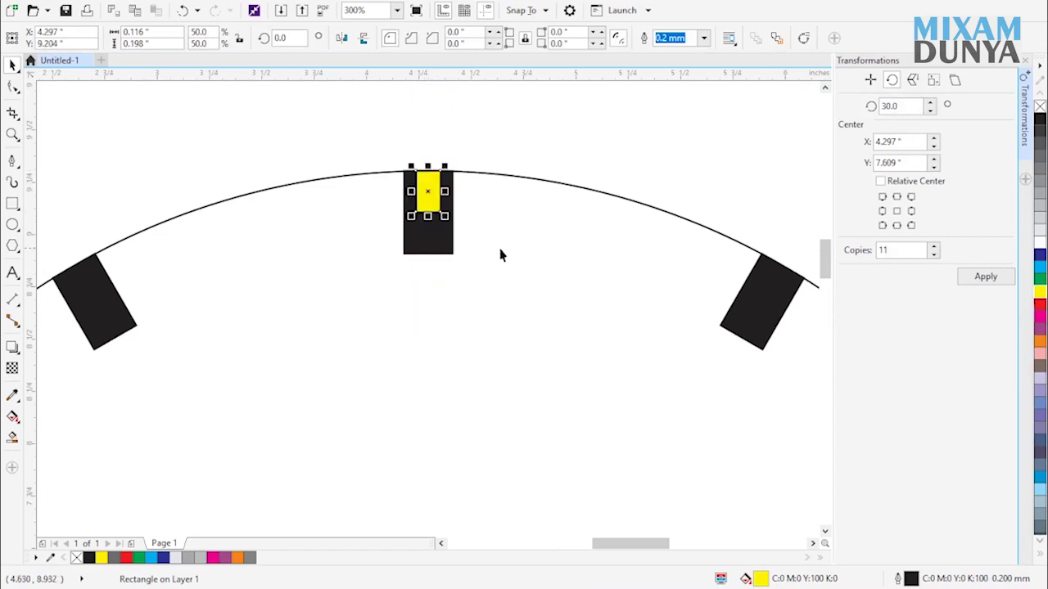
Step: Move the yellow rectangle's rotation centre to the centre of the circle
{"action": "scroll", "coordinate": [501, 252], "scroll_direction": "down", "scroll_amount": 2}
{"action": "left_click_drag", "start_coordinate": [503, 251], "coordinate": [478, 137]}
{"action": "scroll", "coordinate": [477, 136], "scroll_direction": "down", "scroll_amount": 2}
{"action": "left_click", "coordinate": [454, 106]}
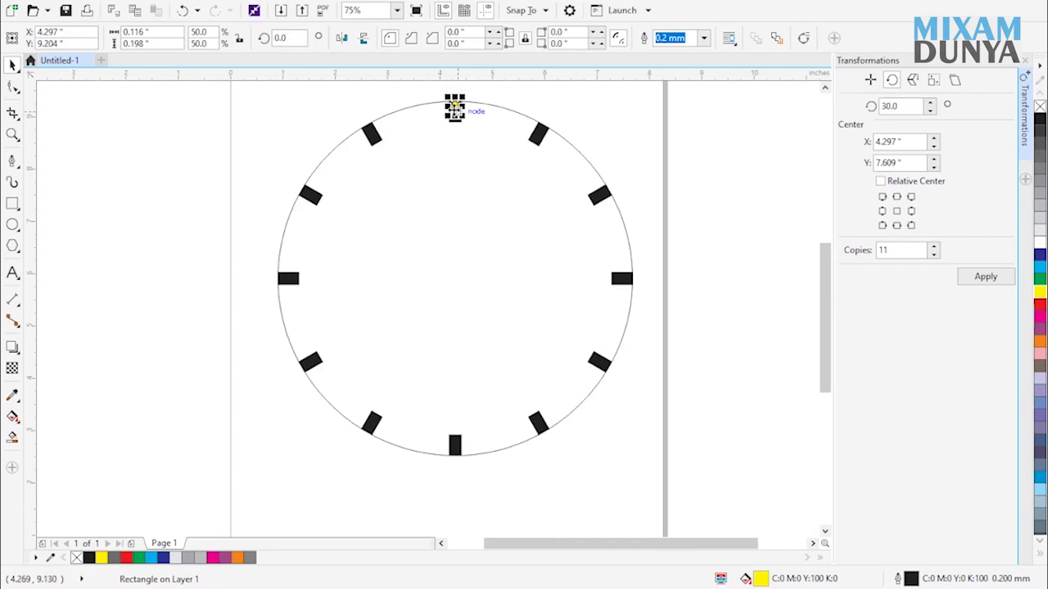
{"action": "left_click_drag", "start_coordinate": [455, 189], "coordinate": [454, 277]}
Step: Rotate the yellow rectangle around the circle by 360/60 degrees with 59 copies to make the minute markers
{"action": "double_click", "coordinate": [901, 106]}
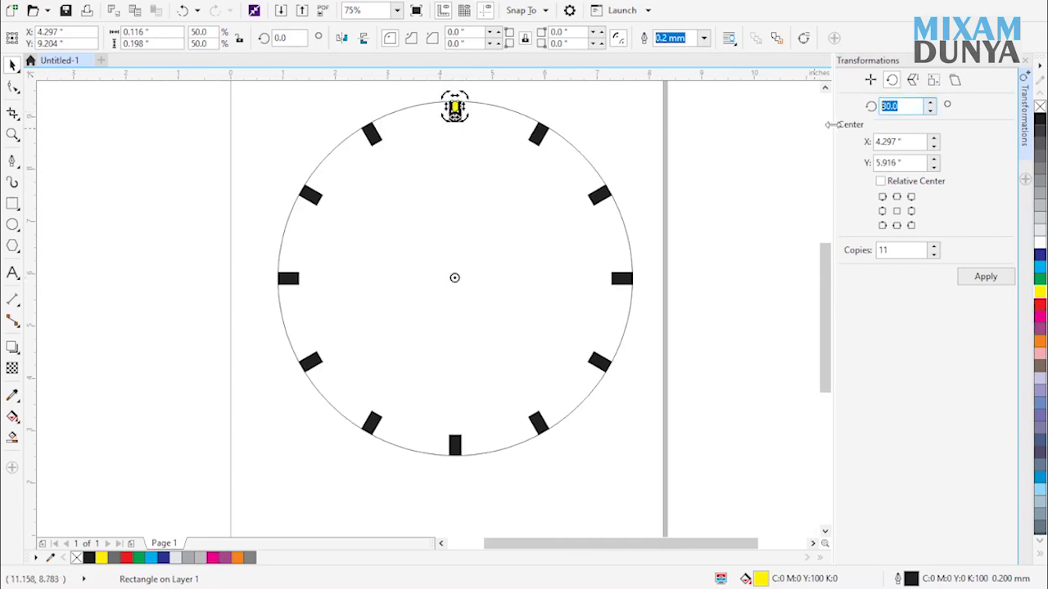
{"action": "type", "text": "360/60"}
{"action": "double_click", "coordinate": [890, 250]}
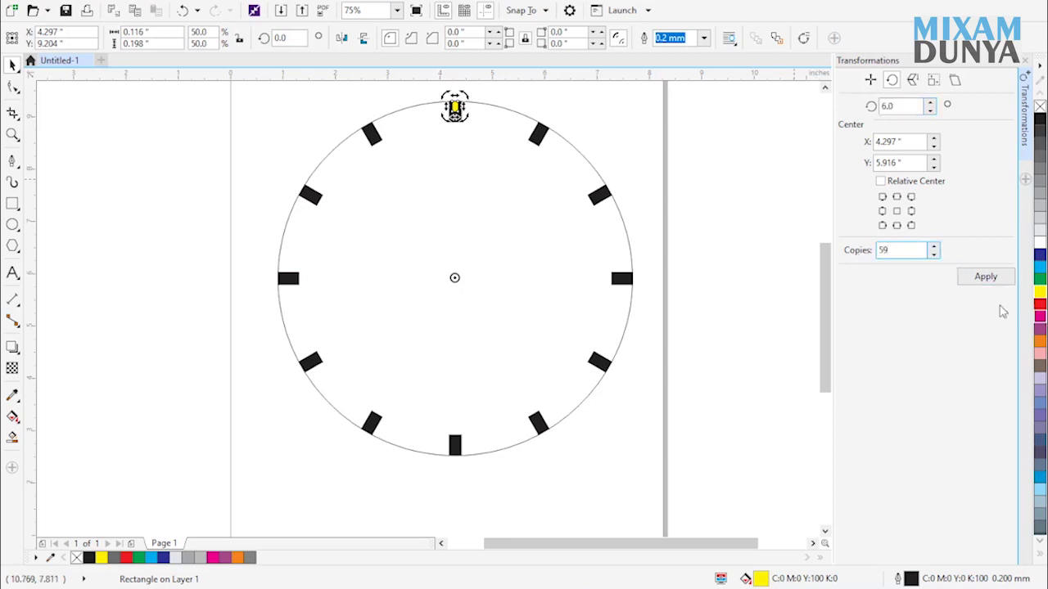
{"action": "left_click", "coordinate": [968, 279]}
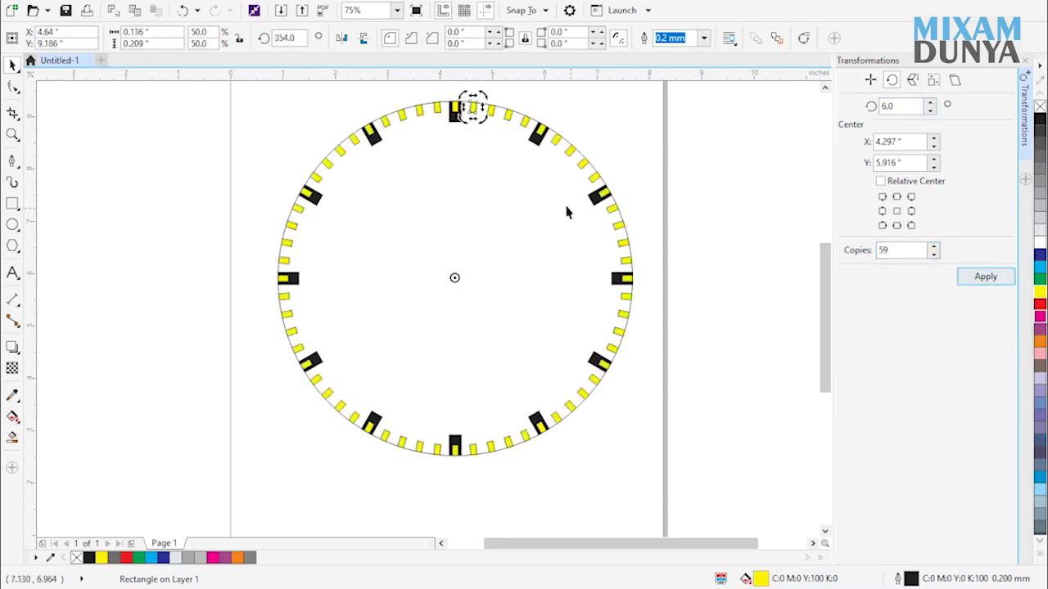
{"action": "left_click", "coordinate": [653, 171]}
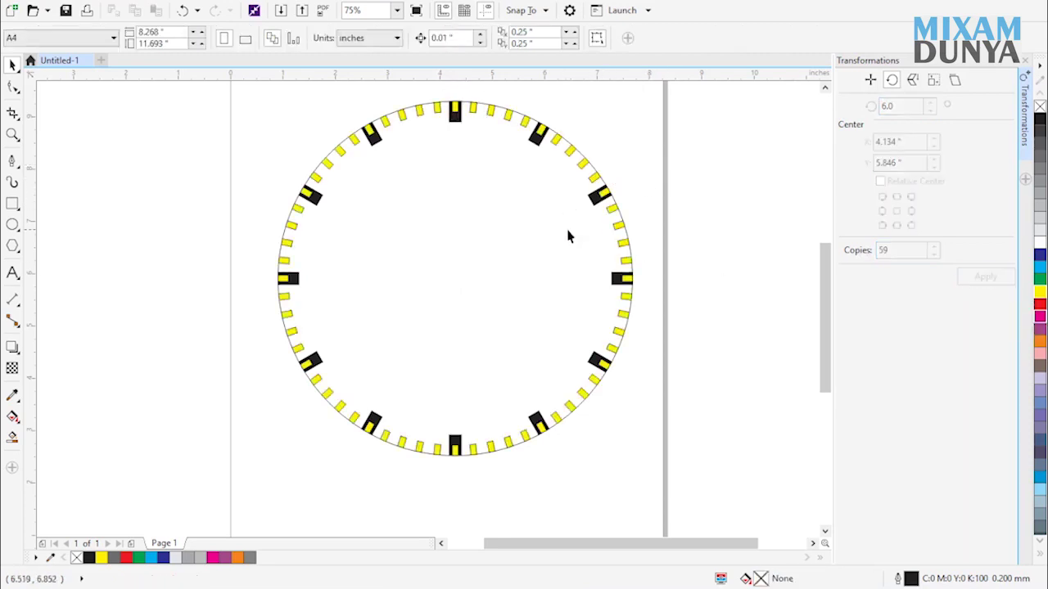
Step: Add the text "12" in bold 24 pt Arial on the empty area beside the page
{"action": "left_click", "coordinate": [12, 272]}
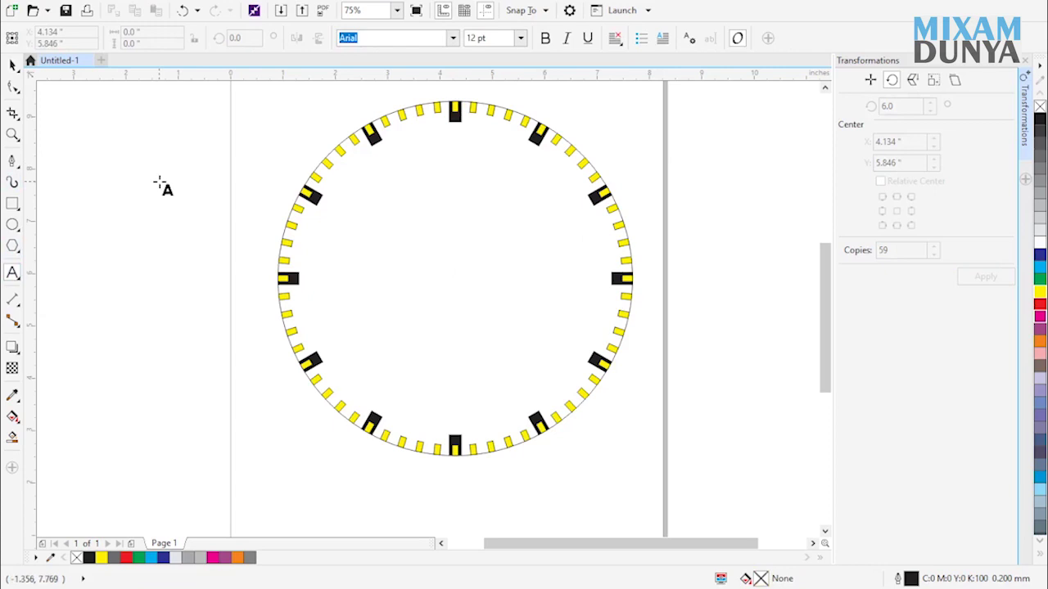
{"action": "left_click", "coordinate": [159, 177]}
{"action": "type", "text": "12"}
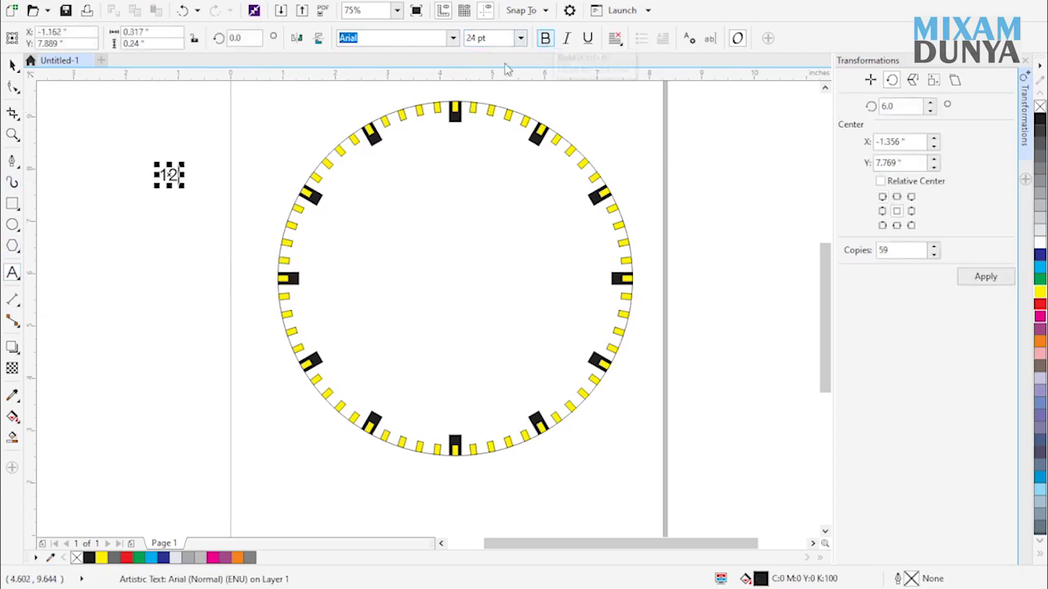
{"action": "key", "text": "BackSpace"}
{"action": "key", "text": "BackSpace"}
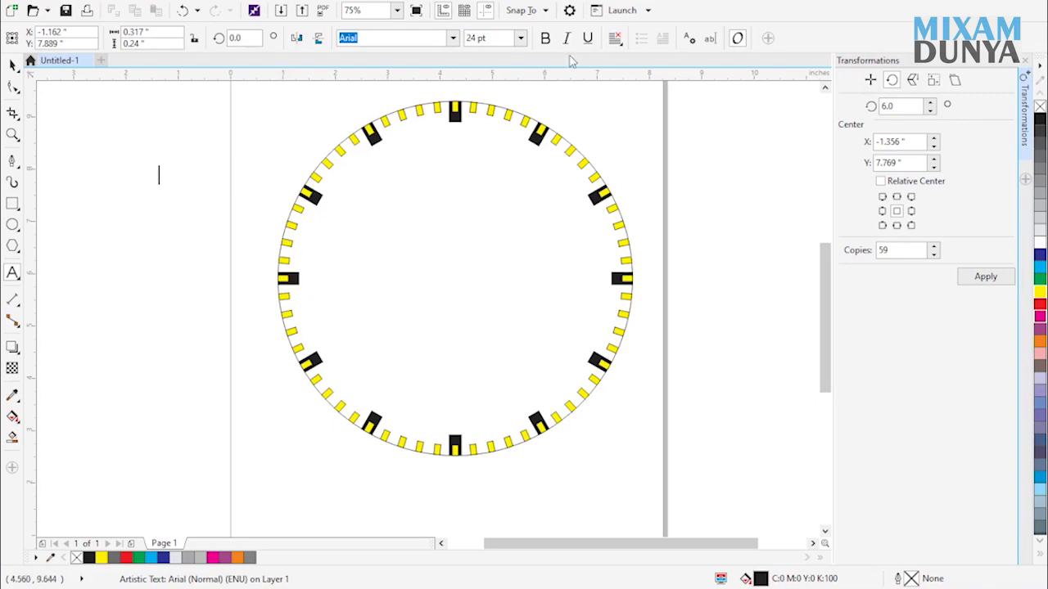
{"action": "left_click", "coordinate": [546, 38]}
{"action": "type", "text": "12"}
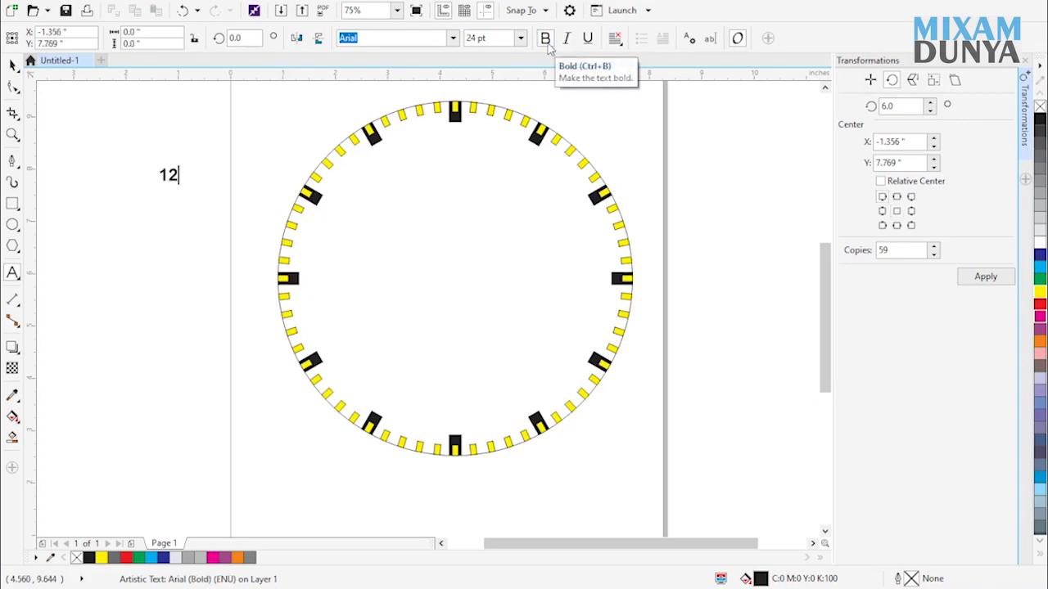
Step: Move the "12" text inside the clock circle and centre it horizontally on the circle
{"action": "left_click", "coordinate": [12, 65]}
{"action": "left_click_drag", "start_coordinate": [163, 185], "coordinate": [410, 185]}
{"action": "left_click", "coordinate": [467, 190], "text": "shift"}
{"action": "key", "text": "c"}
{"action": "left_click", "coordinate": [537, 100]}
Step: Move the "12" straight up to just below the twelve o'clock marker
{"action": "left_click", "coordinate": [456, 175]}
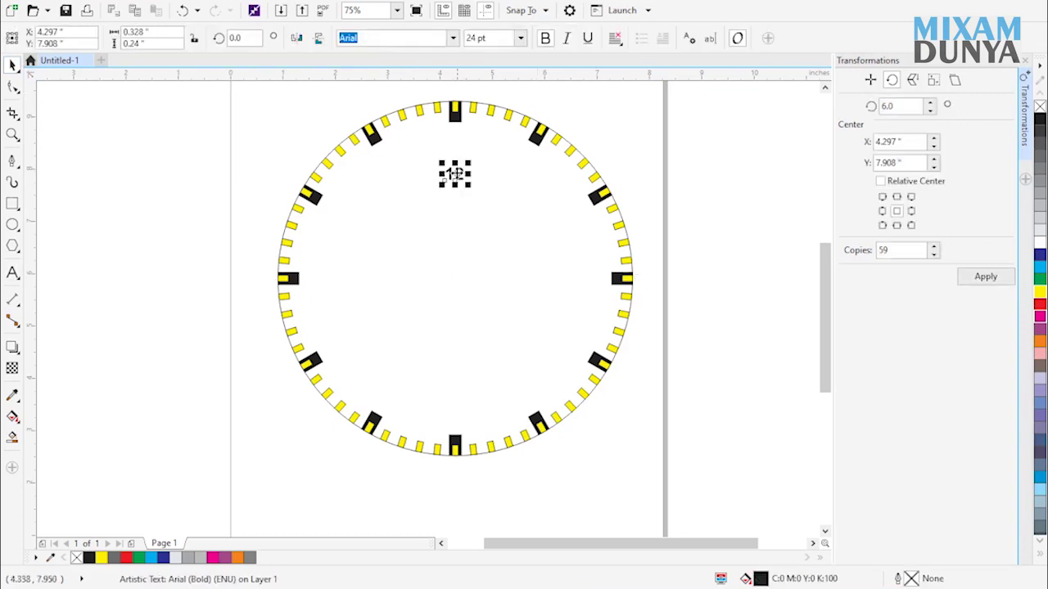
{"action": "left_click_drag", "start_coordinate": [456, 178], "coordinate": [459, 135]}
{"action": "scroll", "coordinate": [461, 133], "scroll_direction": "up", "scroll_amount": 2}
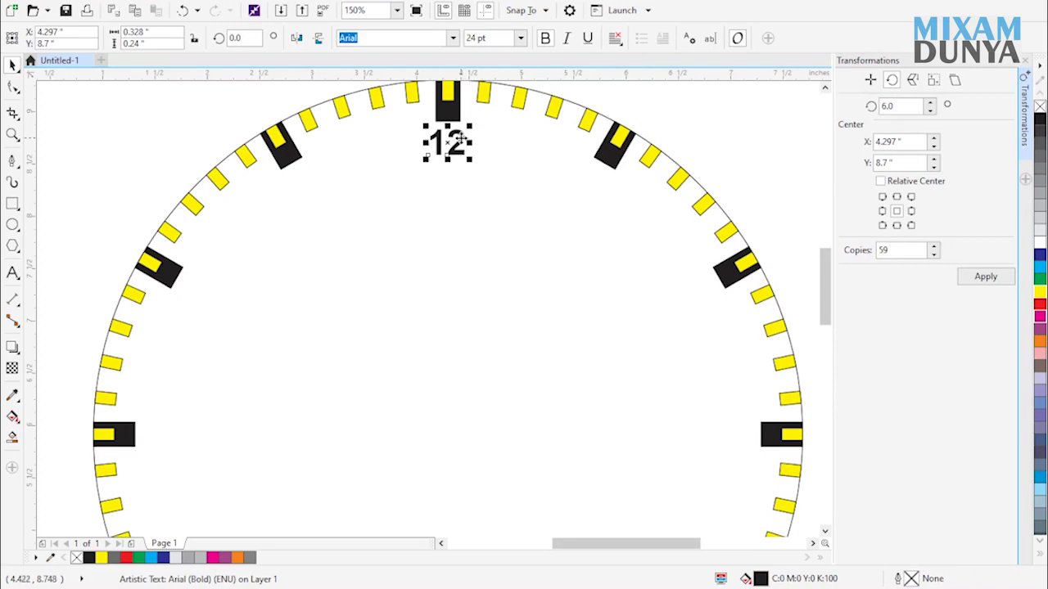
Step: Set the "12" text's rotation centre to the circle's centre and rotate it by 360/12 degrees with 11 copies
{"action": "left_click", "coordinate": [461, 141]}
{"action": "scroll", "coordinate": [463, 155], "scroll_direction": "down", "scroll_amount": 2}
{"action": "left_click_drag", "start_coordinate": [455, 146], "coordinate": [454, 290]}
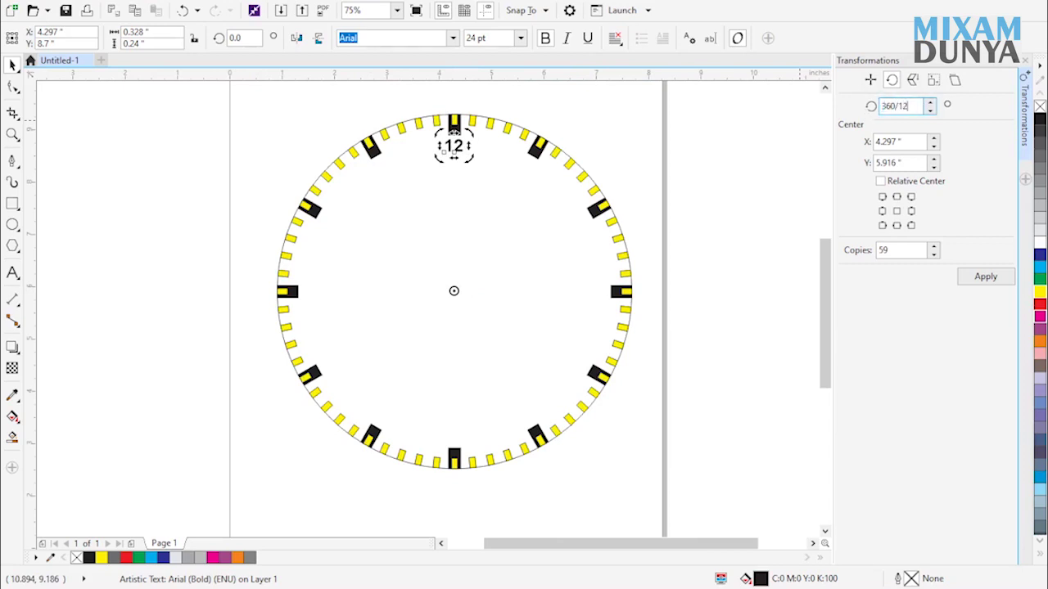
{"action": "key", "text": "Tab"}
{"action": "key", "text": "Return"}
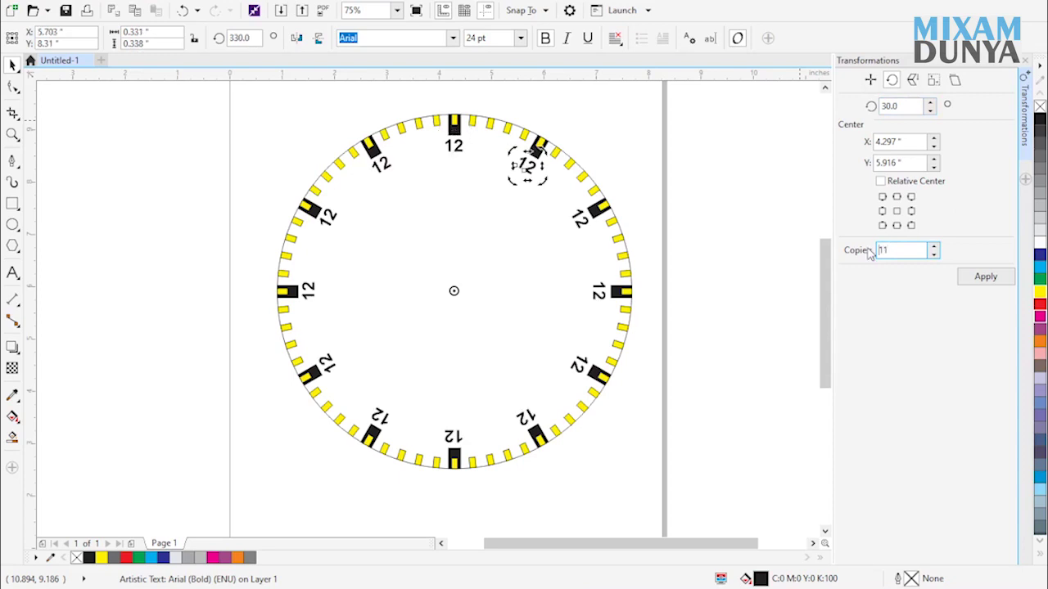
Step: Select all twelve "12" numbers around the dial and clear their transformations so they stand upright
{"action": "left_click", "coordinate": [458, 147], "text": "shift"}
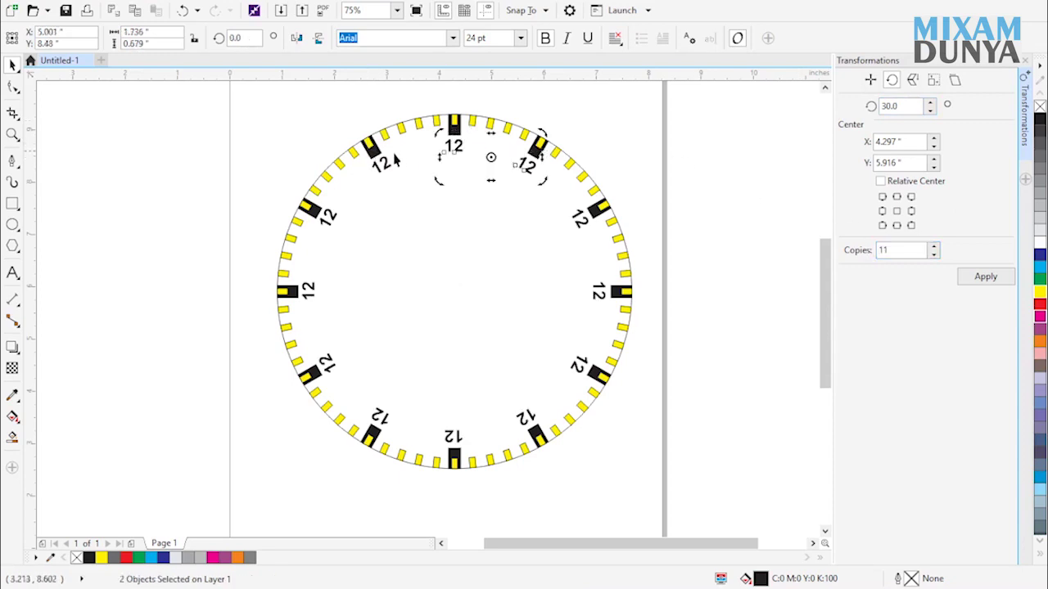
{"action": "left_click", "coordinate": [380, 163], "text": "shift"}
{"action": "left_click", "coordinate": [325, 215], "text": "shift"}
{"action": "left_click", "coordinate": [314, 293], "text": "shift"}
{"action": "left_click", "coordinate": [328, 363], "text": "shift"}
{"action": "left_click", "coordinate": [380, 417], "text": "shift"}
{"action": "left_click", "coordinate": [456, 439], "text": "shift"}
{"action": "left_click", "coordinate": [530, 420], "text": "shift"}
{"action": "left_click", "coordinate": [579, 366], "text": "shift"}
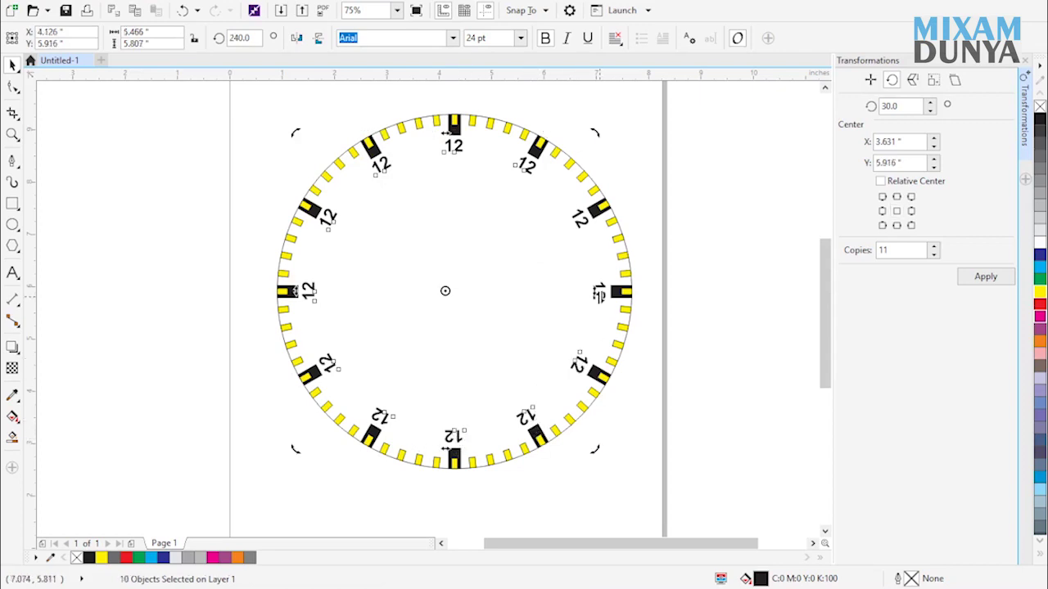
{"action": "left_click", "coordinate": [602, 305], "text": "shift"}
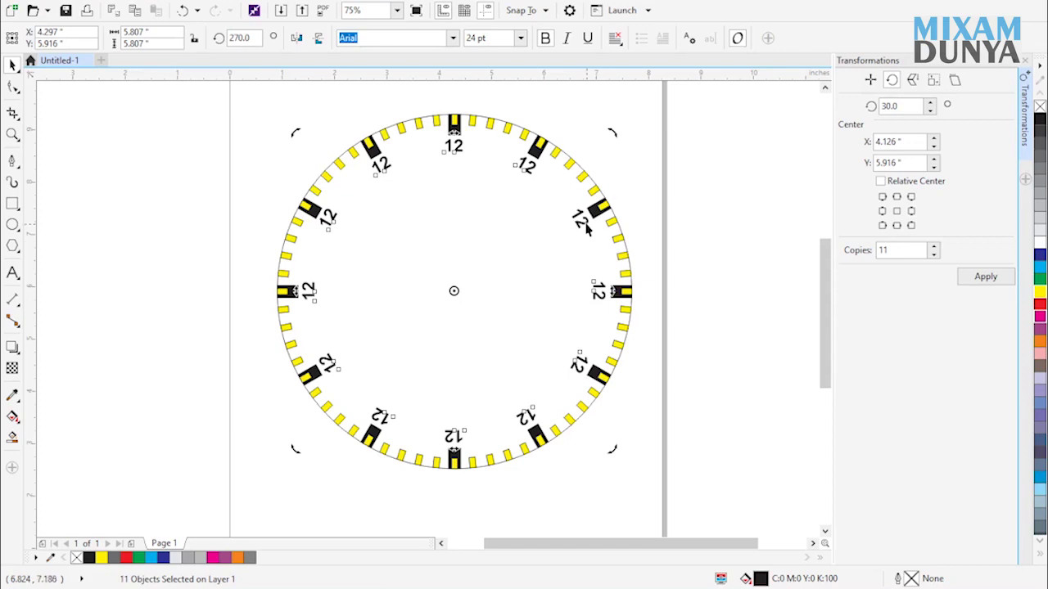
{"action": "left_click", "coordinate": [583, 230], "text": "shift"}
{"action": "left_click", "coordinate": [147, 2]}
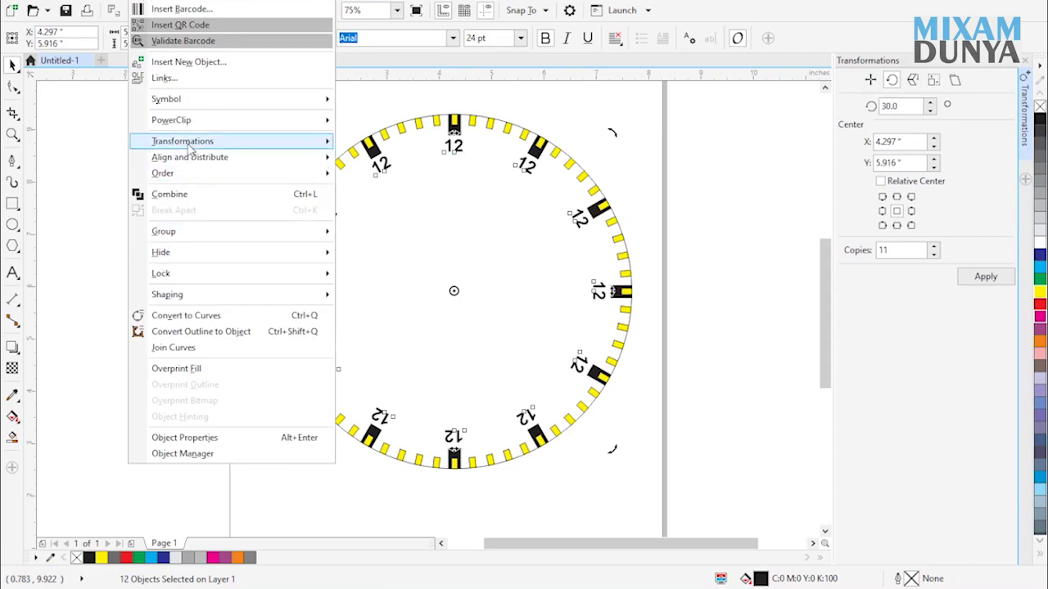
{"action": "mouse_move", "coordinate": [195, 147]}
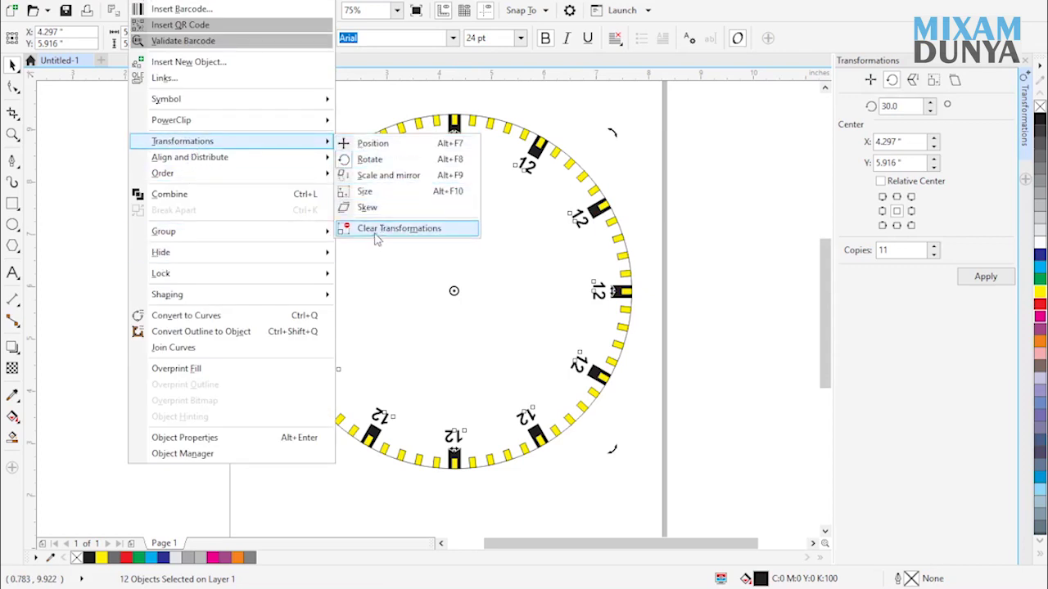
{"action": "left_click", "coordinate": [404, 230]}
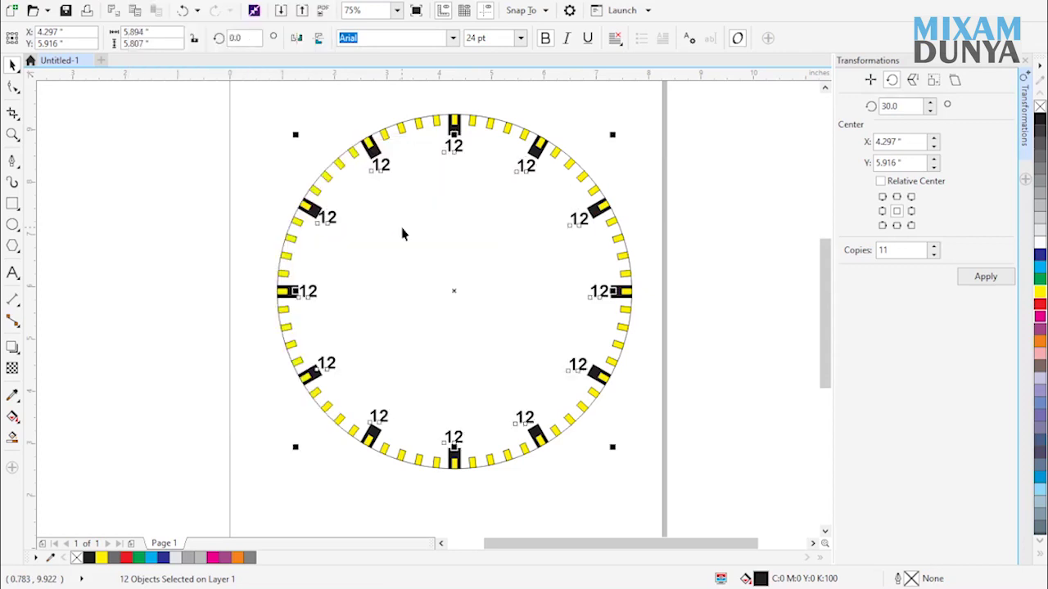
{"action": "left_click", "coordinate": [657, 159]}
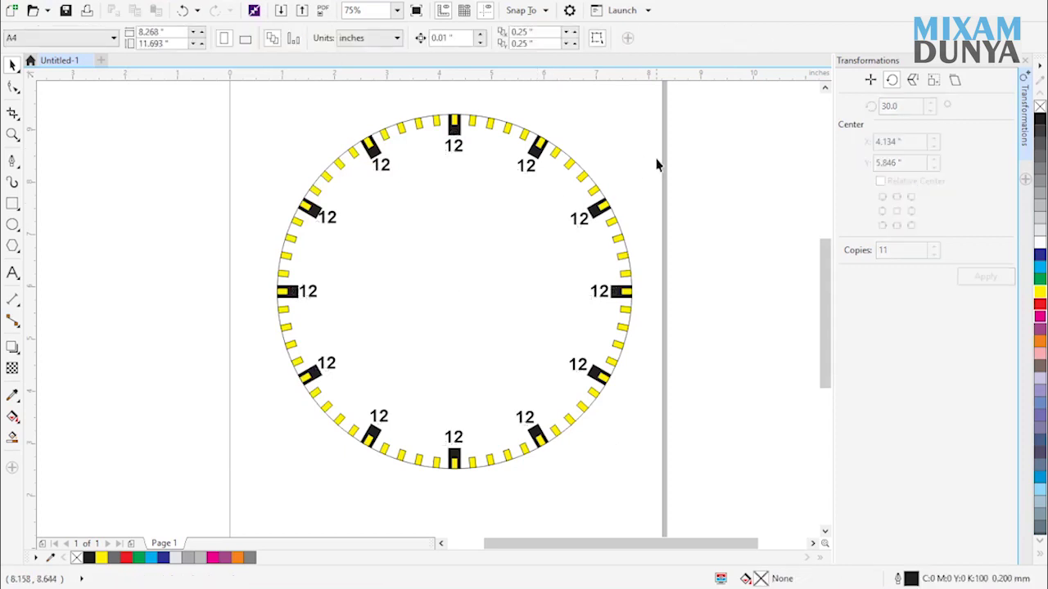
Step: Change the numbers at the one, two and three o'clock positions to 1, 2 and 3
{"action": "left_click", "coordinate": [529, 168]}
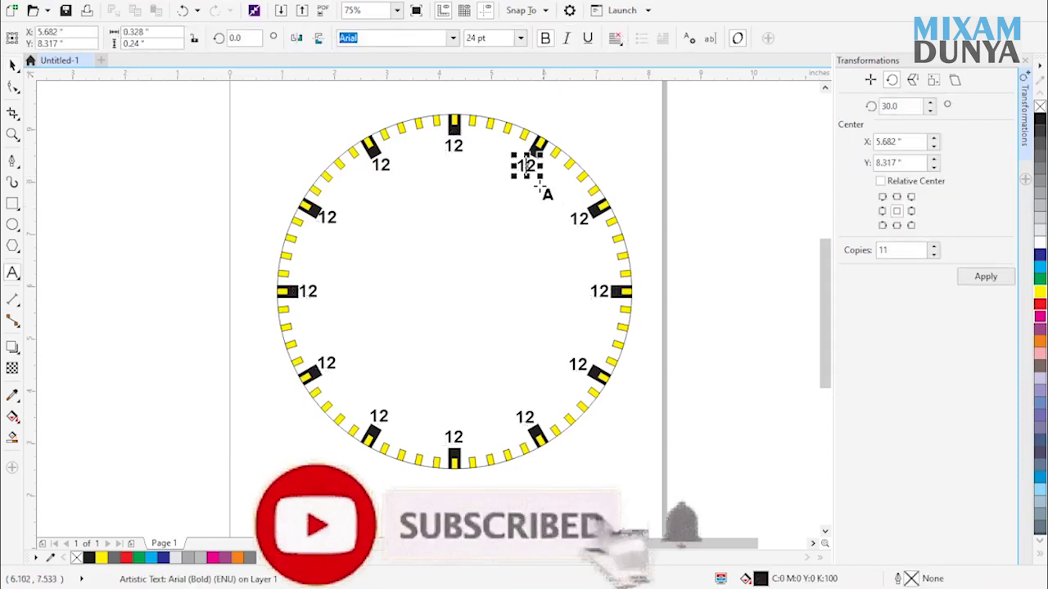
{"action": "key", "text": "BackSpace"}
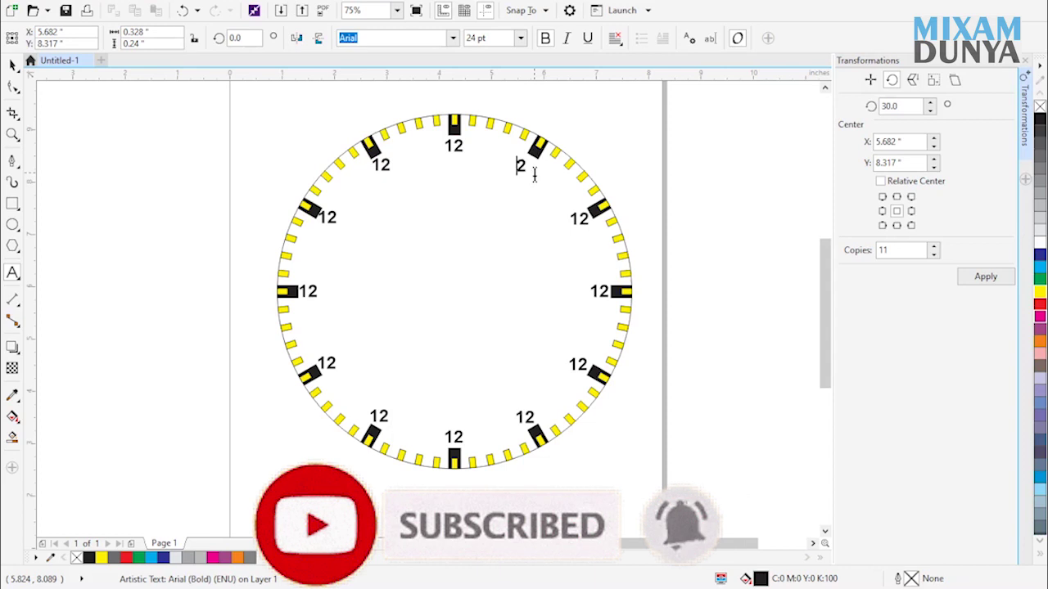
{"action": "key", "text": "Delete"}
{"action": "type", "text": "1"}
{"action": "key", "text": "Escape"}
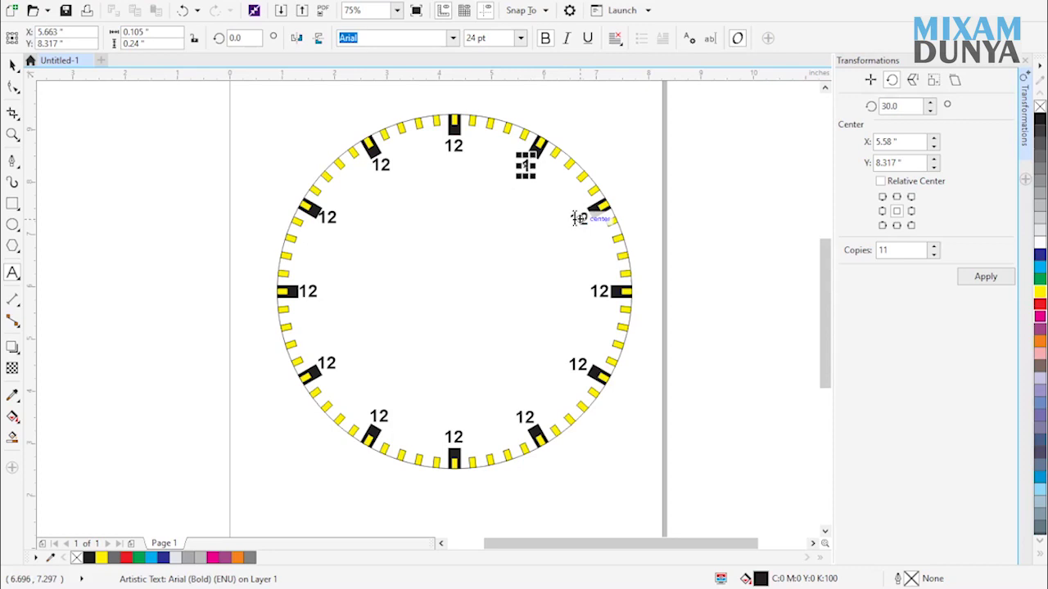
{"action": "double_click", "coordinate": [579, 217]}
{"action": "key", "text": "Delete"}
{"action": "type", "text": "2"}
{"action": "double_click", "coordinate": [602, 291]}
{"action": "key", "text": "Delete"}
{"action": "type", "text": "3"}
Step: Change the numbers at the four, five and six o'clock positions to 4, 5 and 6
{"action": "double_click", "coordinate": [578, 365]}
{"action": "key", "text": "Delete"}
{"action": "double_click", "coordinate": [525, 417]}
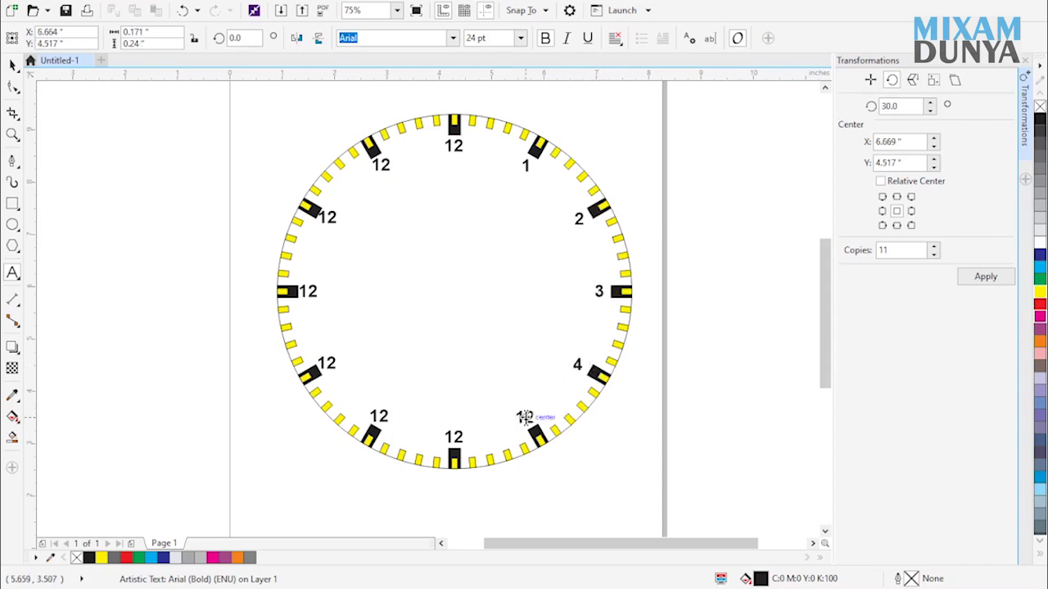
{"action": "key", "text": "Delete"}
{"action": "double_click", "coordinate": [453, 437]}
{"action": "key", "text": "Delete"}
Step: Change the numbers at the seven, eight and nine o'clock positions to 7, 8 and 9
{"action": "double_click", "coordinate": [378, 416]}
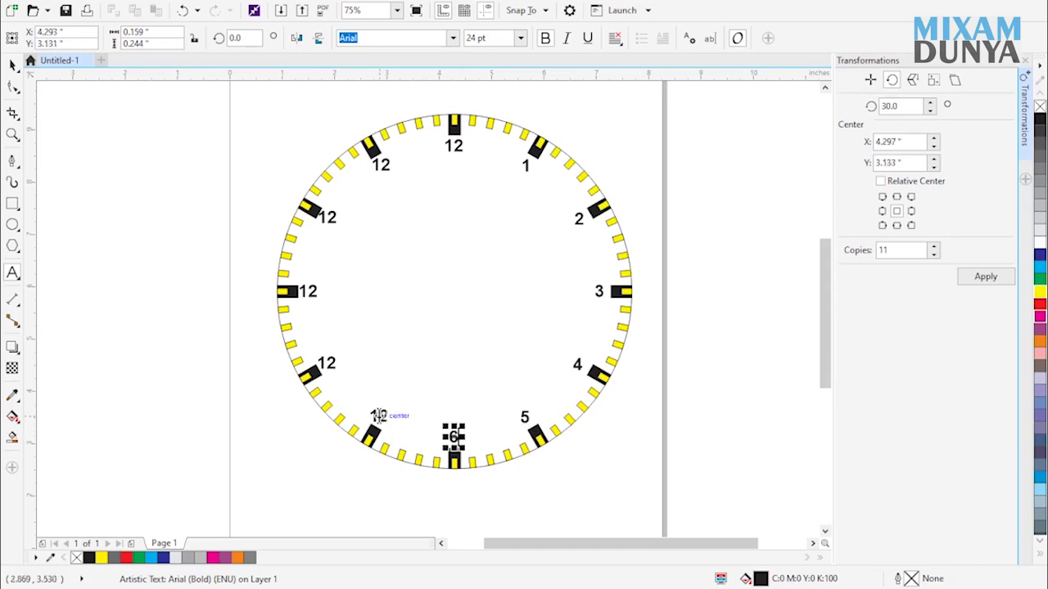
{"action": "key", "text": "Delete"}
{"action": "type", "text": "7"}
{"action": "double_click", "coordinate": [325, 363]}
{"action": "key", "text": "Delete"}
{"action": "type", "text": "8"}
{"action": "left_click", "coordinate": [310, 295]}
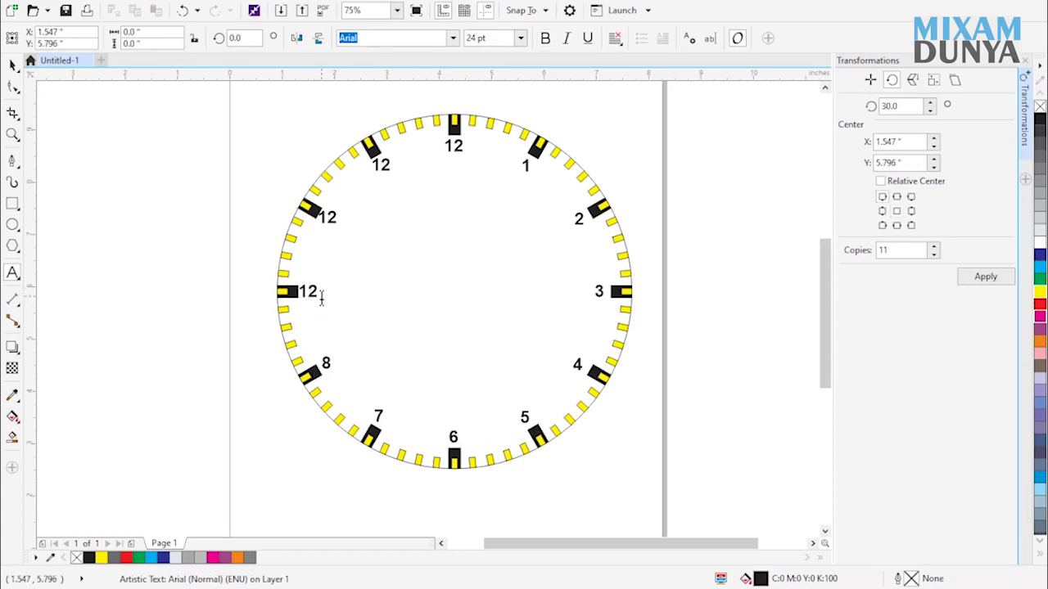
{"action": "left_click", "coordinate": [12, 66]}
{"action": "left_click", "coordinate": [199, 230]}
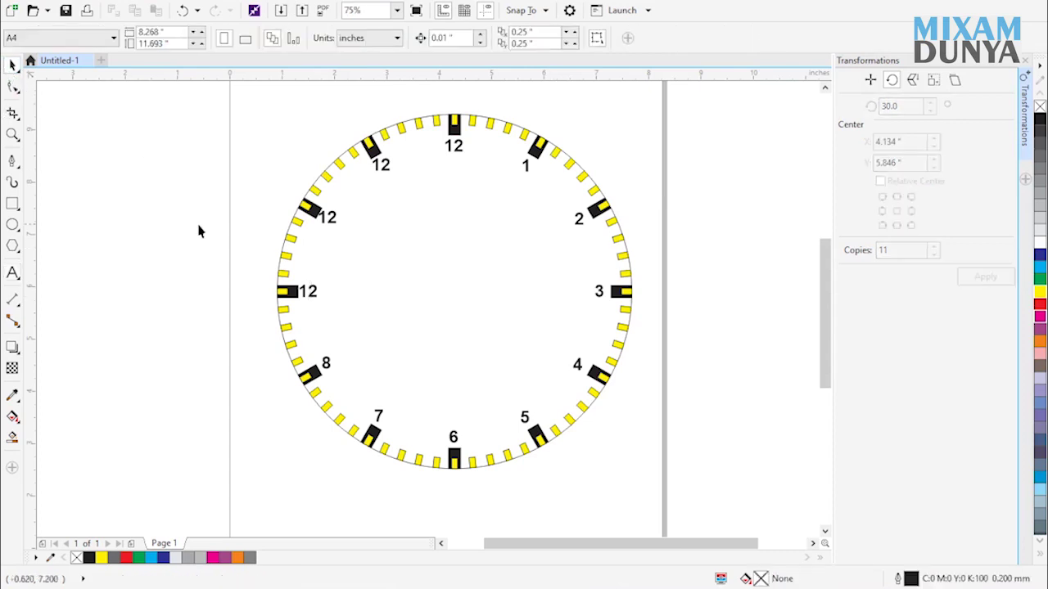
{"action": "double_click", "coordinate": [311, 294]}
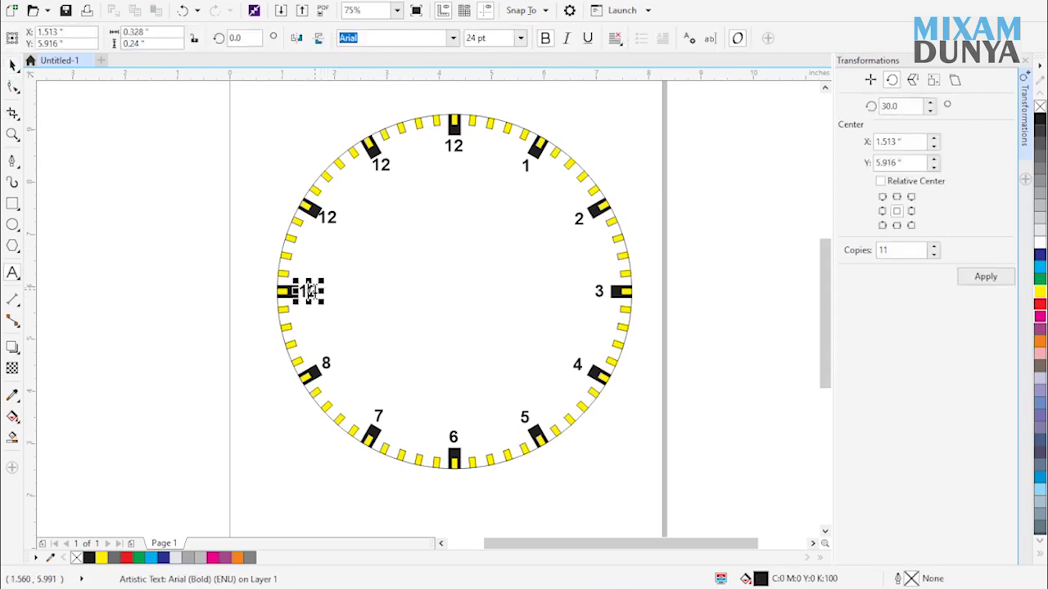
{"action": "key", "text": "BackSpace"}
{"action": "key", "text": "BackSpace"}
Step: Change the numbers at the ten and eleven o'clock positions to 10 and 11
{"action": "double_click", "coordinate": [329, 216]}
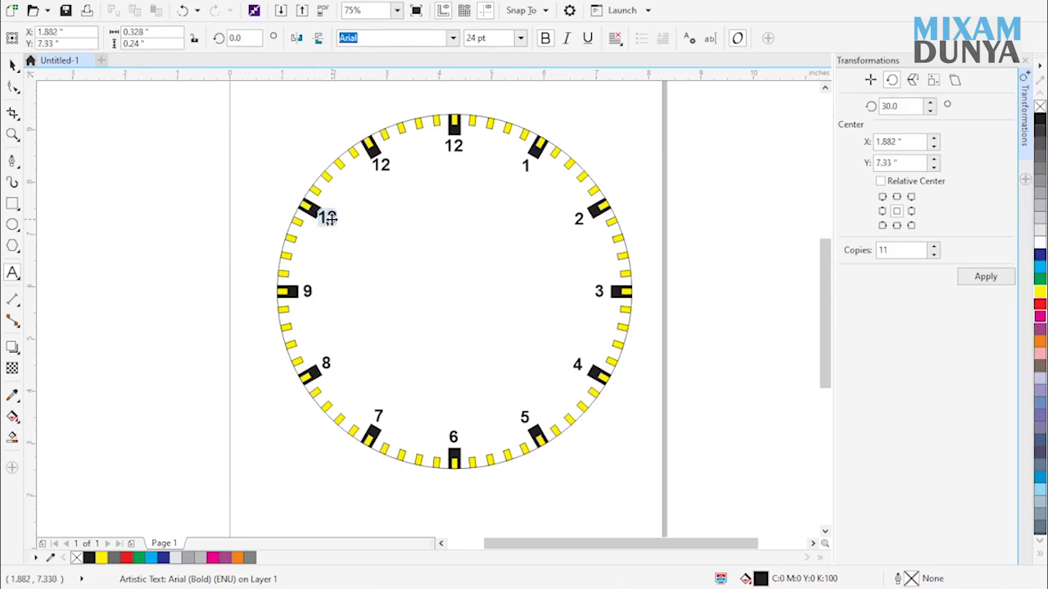
{"action": "type", "text": "10"}
{"action": "double_click", "coordinate": [382, 167]}
{"action": "type", "text": "11"}
{"action": "key", "text": "Escape"}
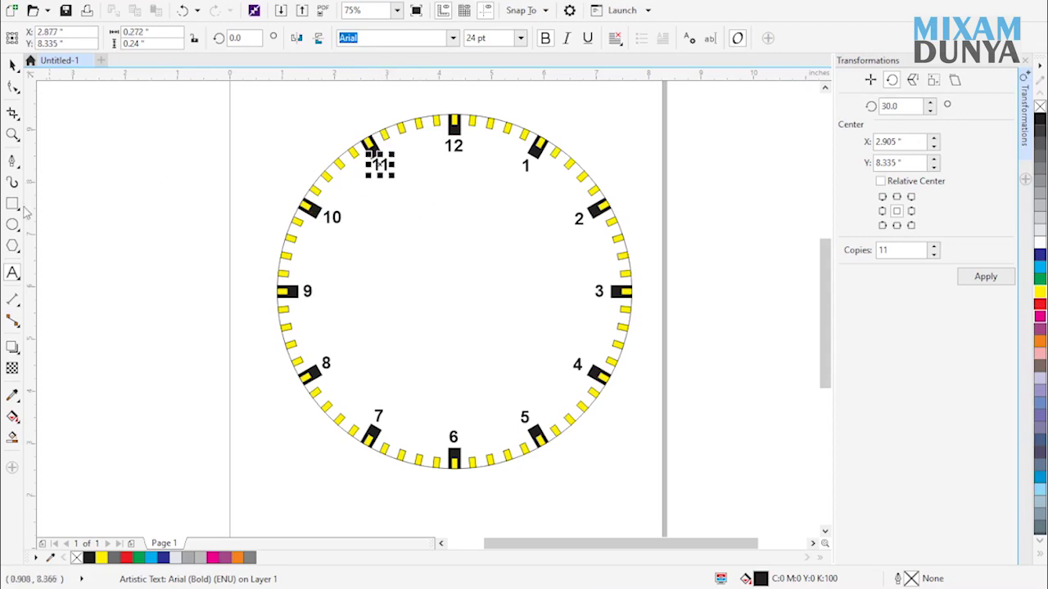
{"action": "left_click", "coordinate": [13, 64]}
{"action": "left_click", "coordinate": [192, 237]}
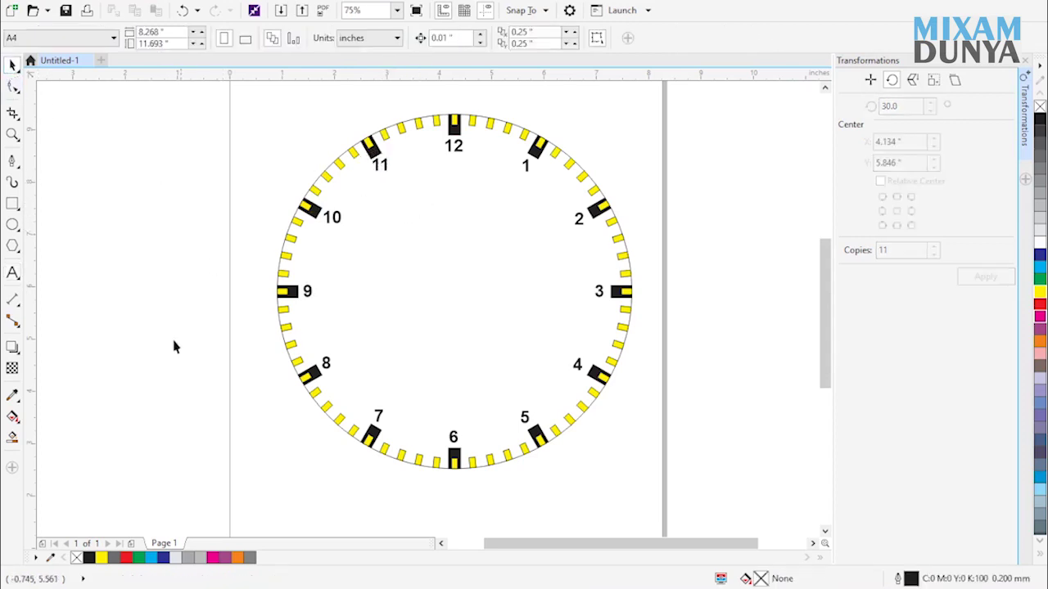
Step: Draw a circle about 0.236 inches wide to the left of the dial and give it a red fill and outline
{"action": "left_click", "coordinate": [12, 224]}
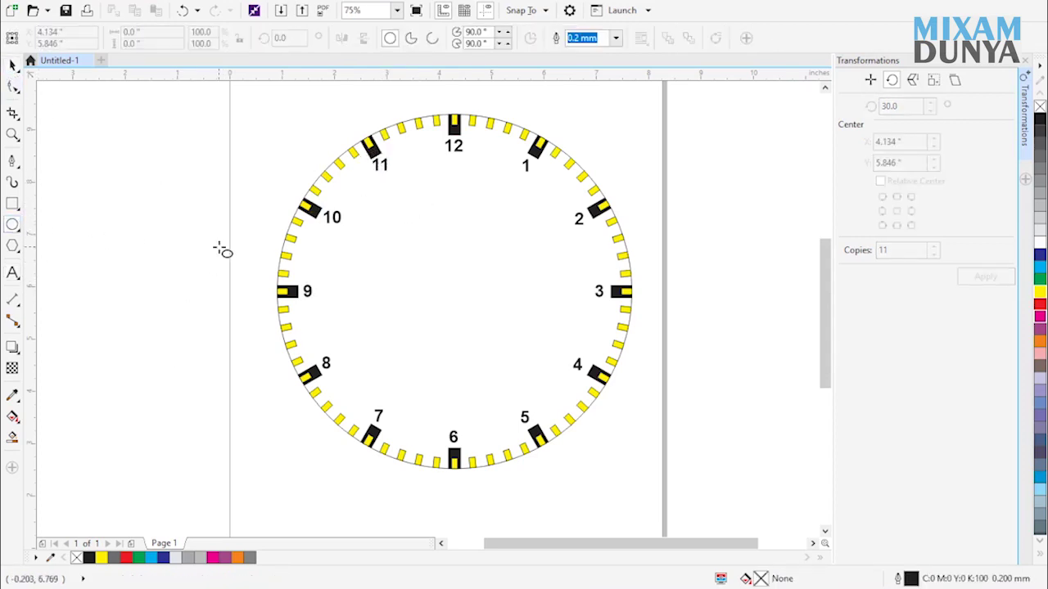
{"action": "left_click_drag", "start_coordinate": [183, 235], "coordinate": [192, 247]}
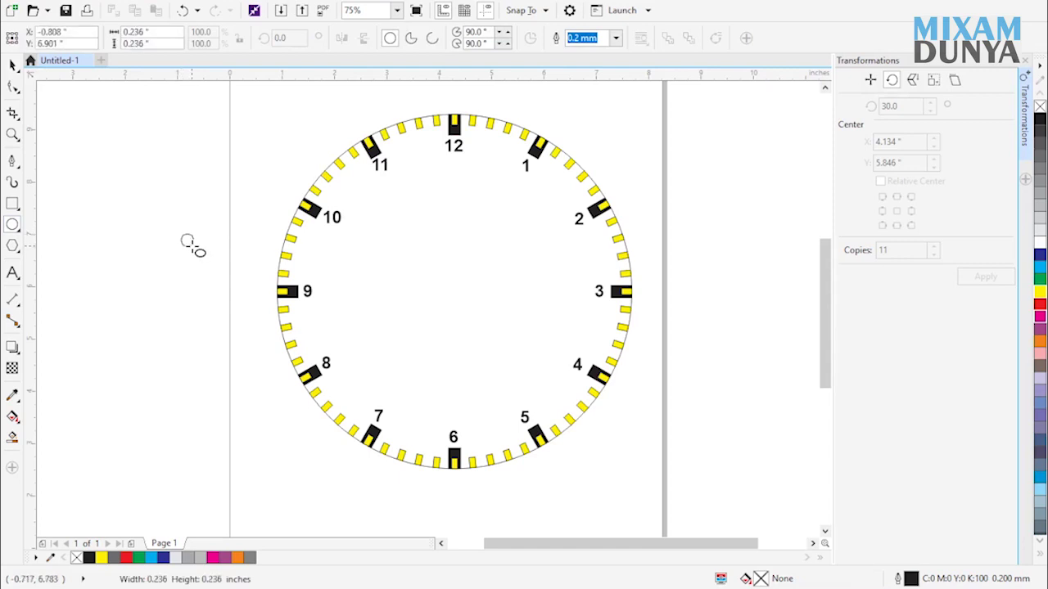
{"action": "left_click_drag", "start_coordinate": [193, 247], "coordinate": [193, 248]}
{"action": "key", "text": "space"}
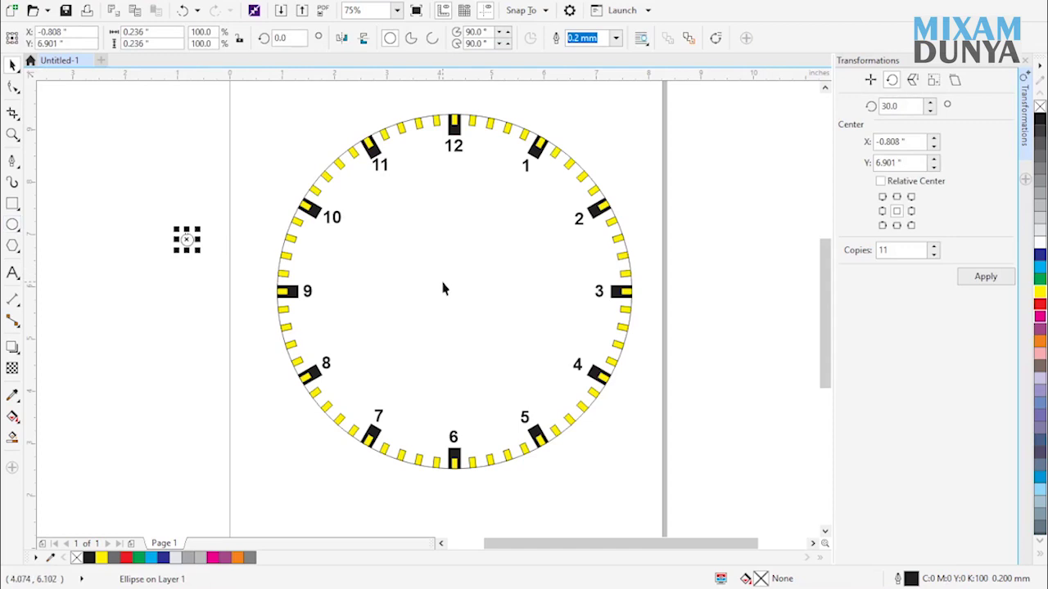
{"action": "left_click", "coordinate": [1039, 305]}
{"action": "right_click", "coordinate": [1039, 305]}
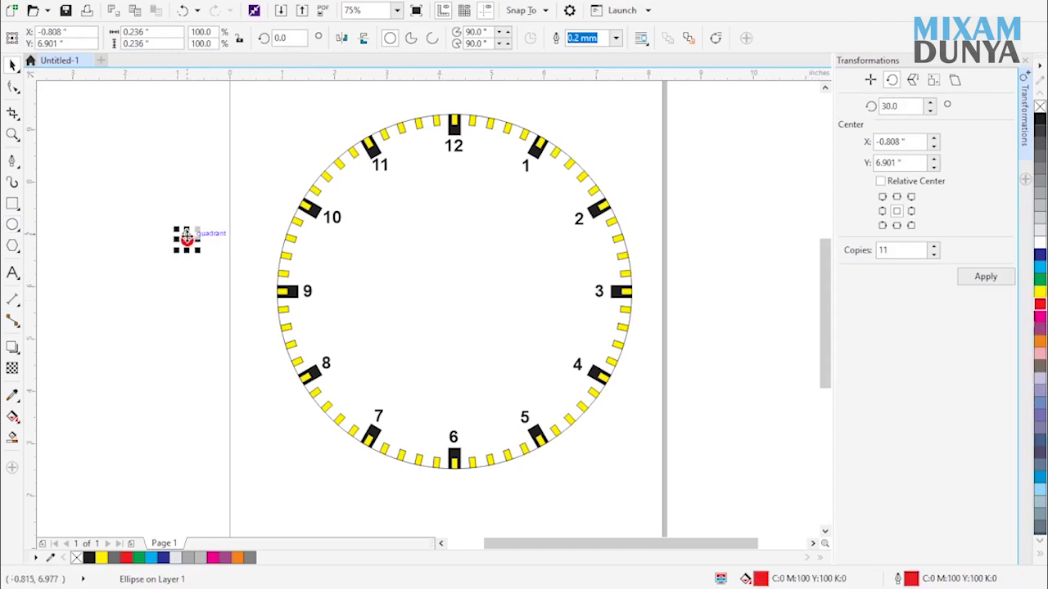
Step: Move the small red circle to the exact centre of the clock dial and deselect it
{"action": "scroll", "coordinate": [187, 242], "scroll_direction": "up", "scroll_amount": 2}
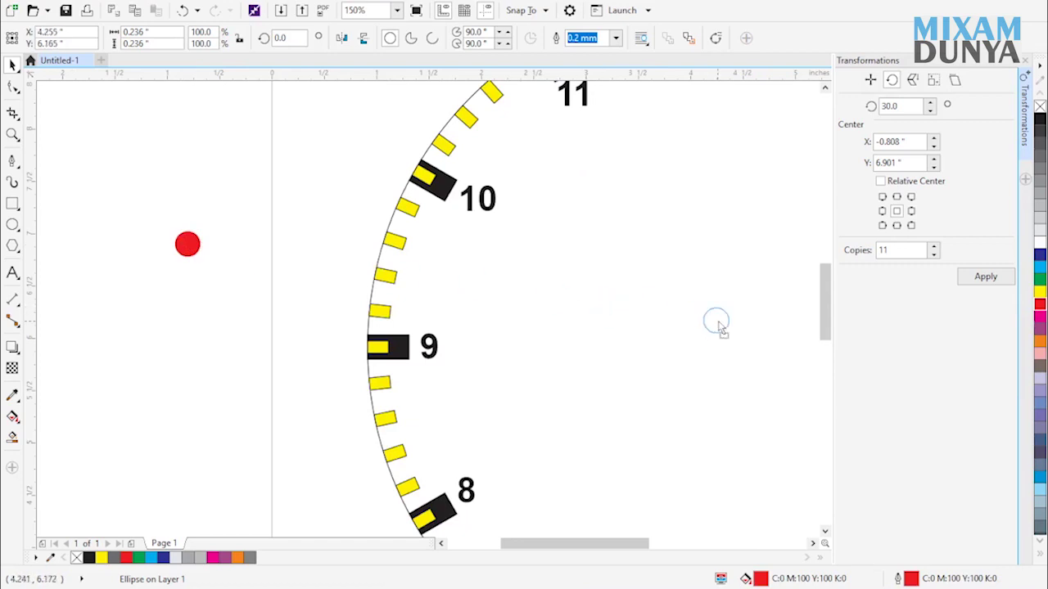
{"action": "left_click_drag", "start_coordinate": [757, 339], "coordinate": [755, 337]}
{"action": "scroll", "coordinate": [730, 333], "scroll_direction": "down", "scroll_amount": 3}
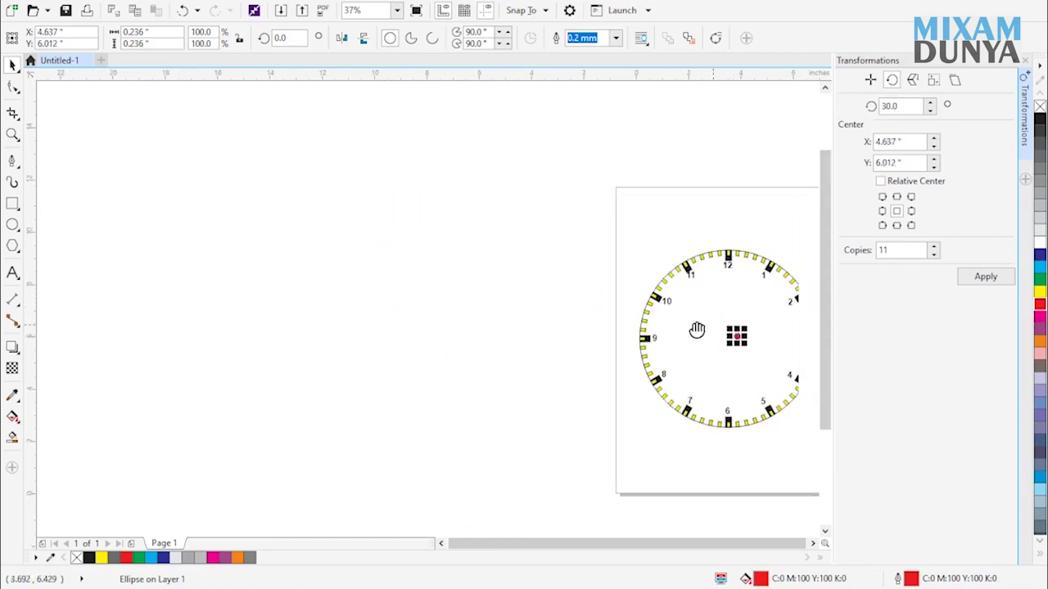
{"action": "scroll", "coordinate": [598, 360], "scroll_direction": "up", "scroll_amount": 3}
{"action": "scroll", "coordinate": [603, 356], "scroll_direction": "down", "scroll_amount": 2}
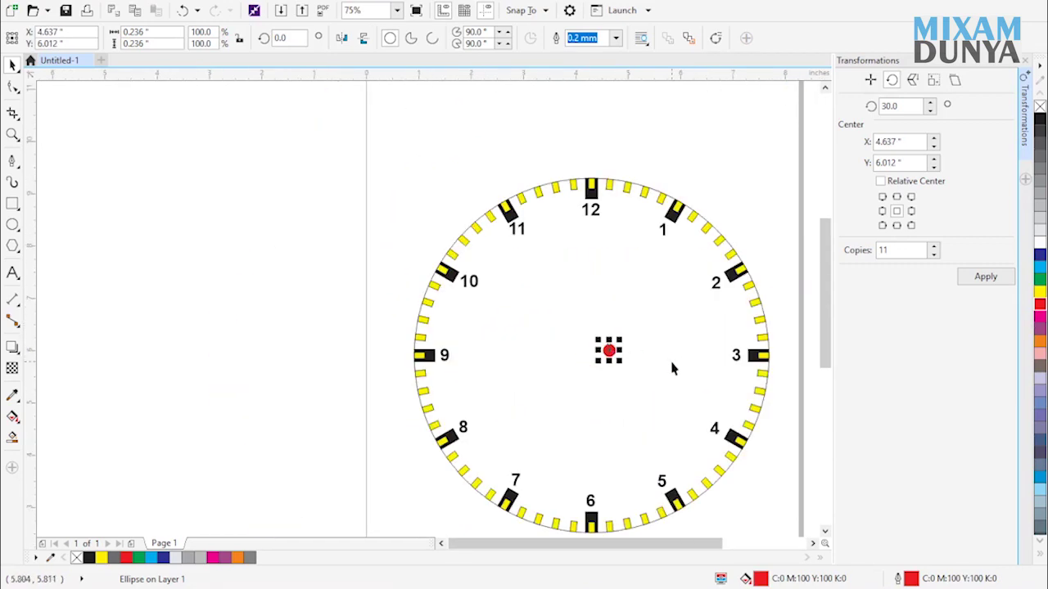
{"action": "left_click_drag", "start_coordinate": [569, 338], "coordinate": [551, 345]}
{"action": "left_click", "coordinate": [102, 262]}
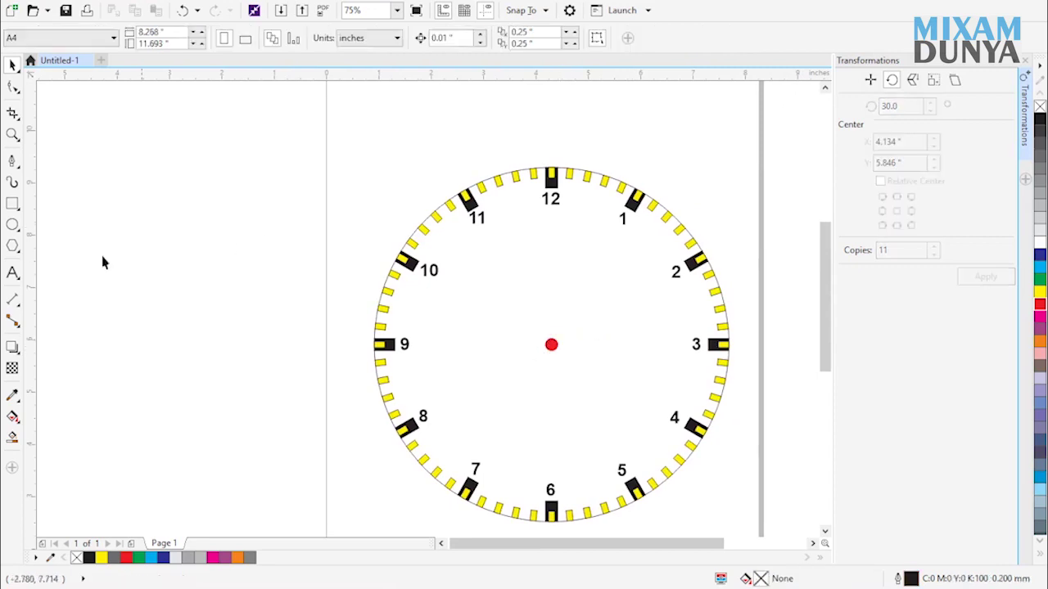
Step: Draw a narrow closed right triangle with the Pen tool beside the dial, about 0.18 inches wide and 2.4 inches tall, pointing up
{"action": "left_click", "coordinate": [13, 162]}
{"action": "left_click", "coordinate": [298, 203]}
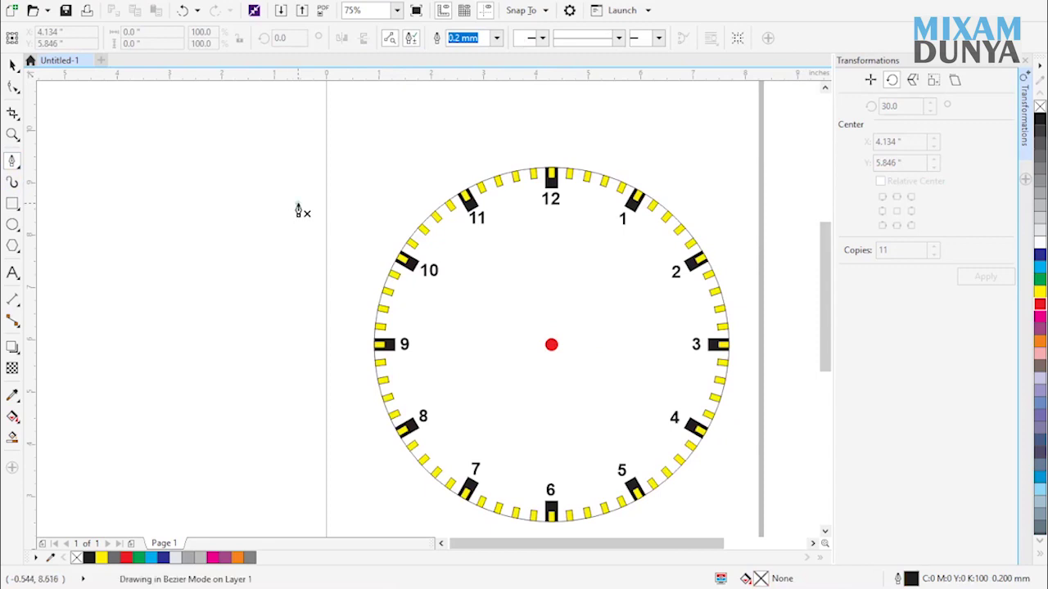
{"action": "double_click", "coordinate": [300, 336]}
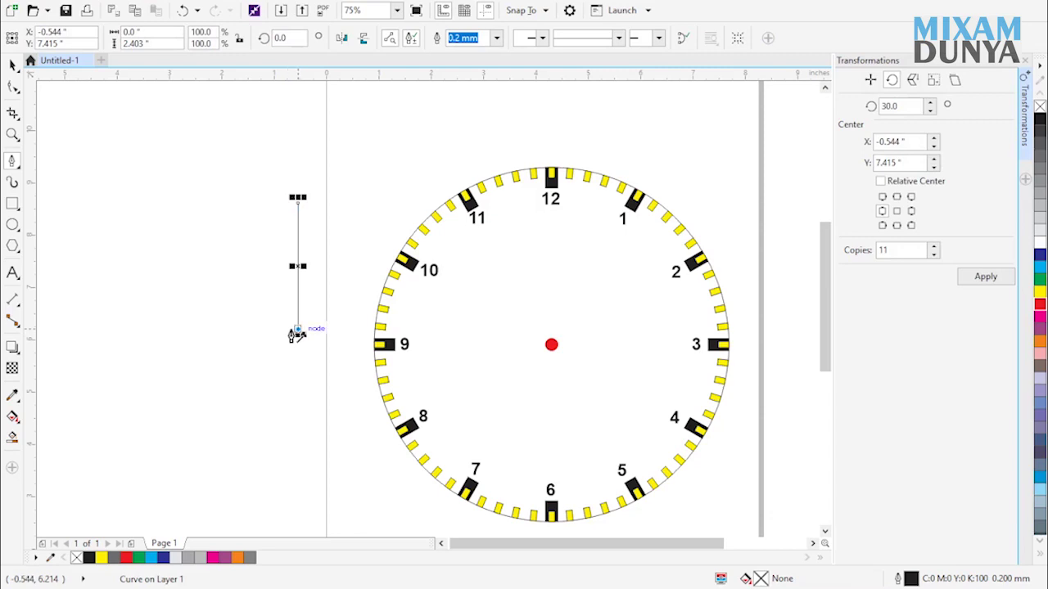
{"action": "left_click", "coordinate": [288, 333]}
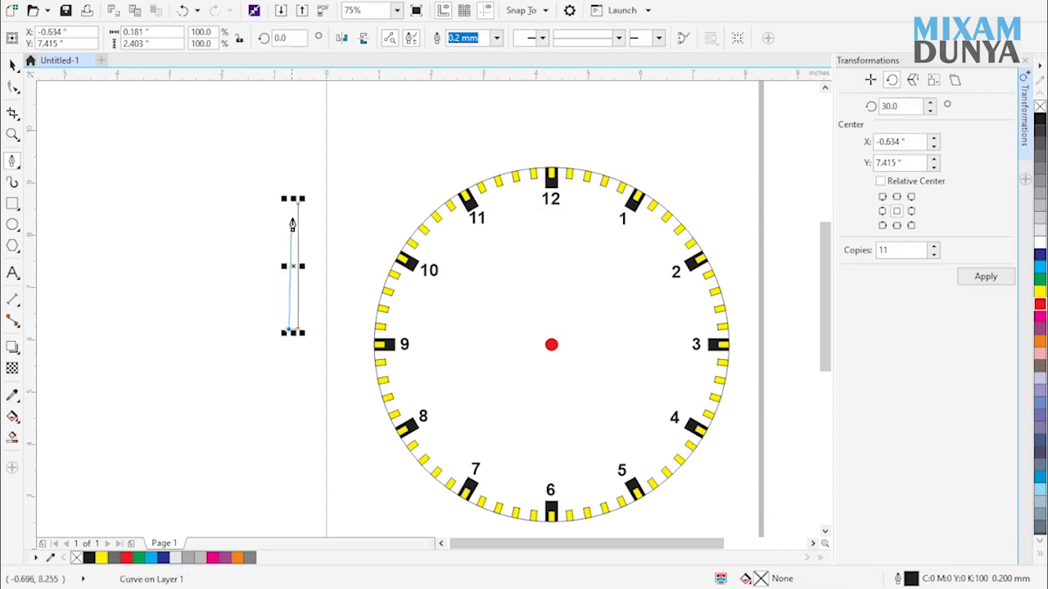
{"action": "left_click", "coordinate": [298, 211]}
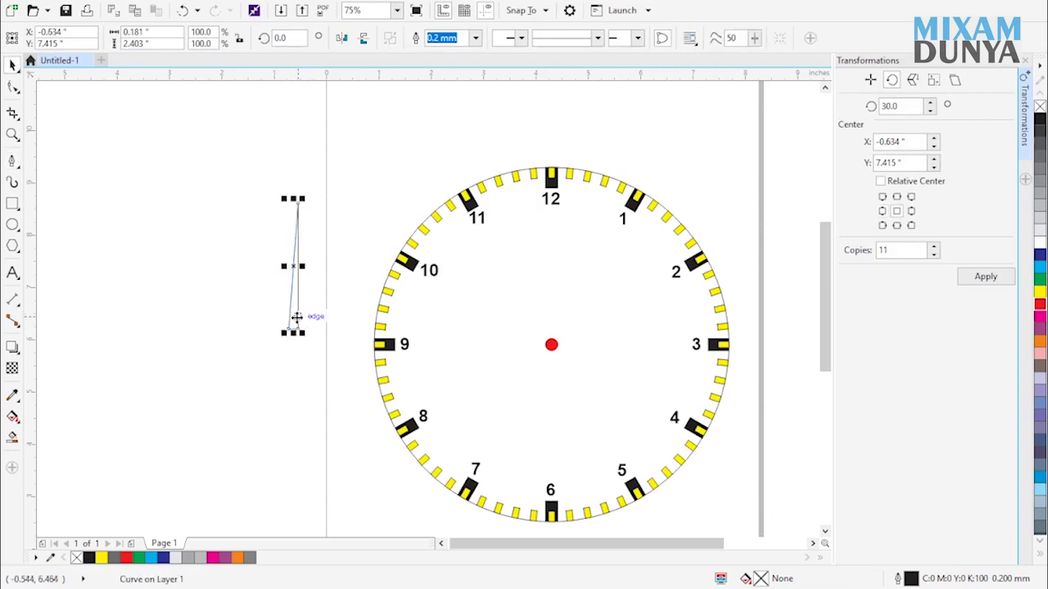
Step: Duplicate the triangle, mirror the copy horizontally and join it to the original's vertical edge to form a symmetrical clock hand
{"action": "key", "text": "space"}
{"action": "left_click_drag", "start_coordinate": [296, 319], "coordinate": [320, 326]}
{"action": "left_click", "coordinate": [342, 38]}
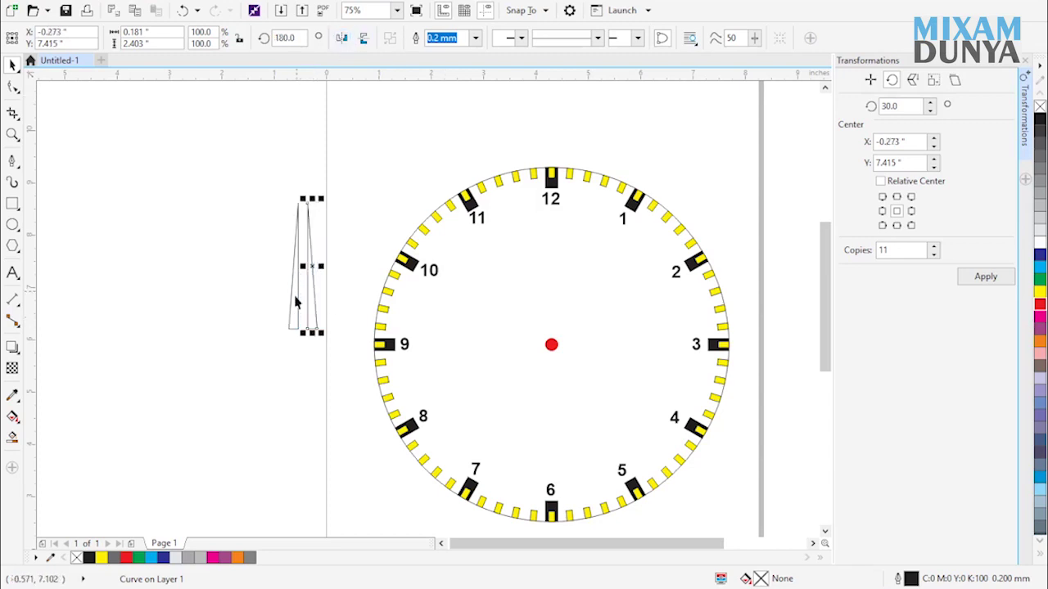
{"action": "left_click_drag", "start_coordinate": [304, 333], "coordinate": [293, 332]}
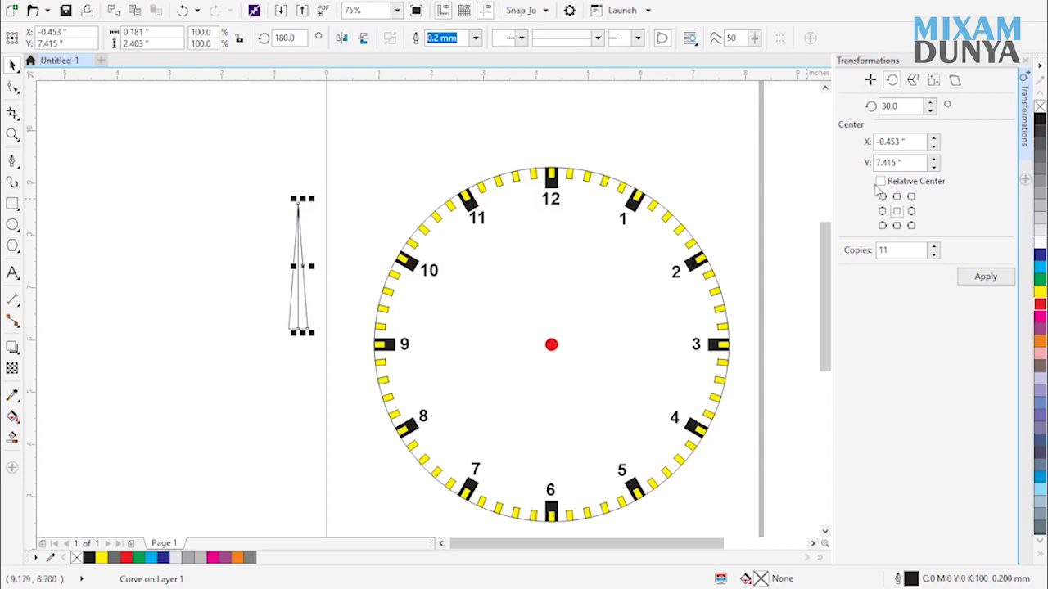
Step: Fill the right half of the clock hand black and the left half grey
{"action": "left_click", "coordinate": [1041, 120]}
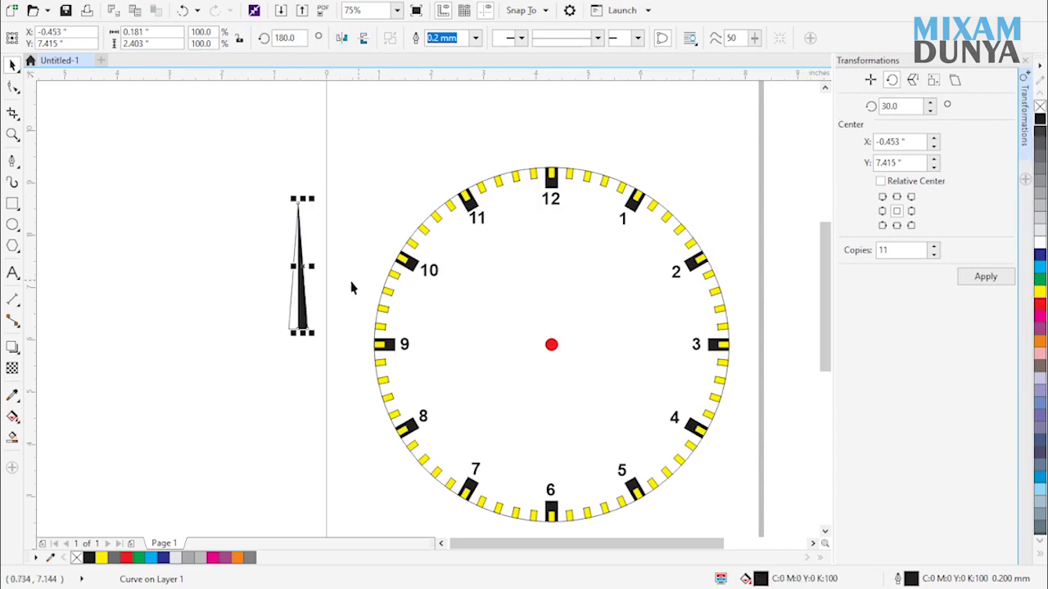
{"action": "left_click", "coordinate": [302, 299]}
{"action": "left_click", "coordinate": [297, 306]}
{"action": "left_click", "coordinate": [296, 306]}
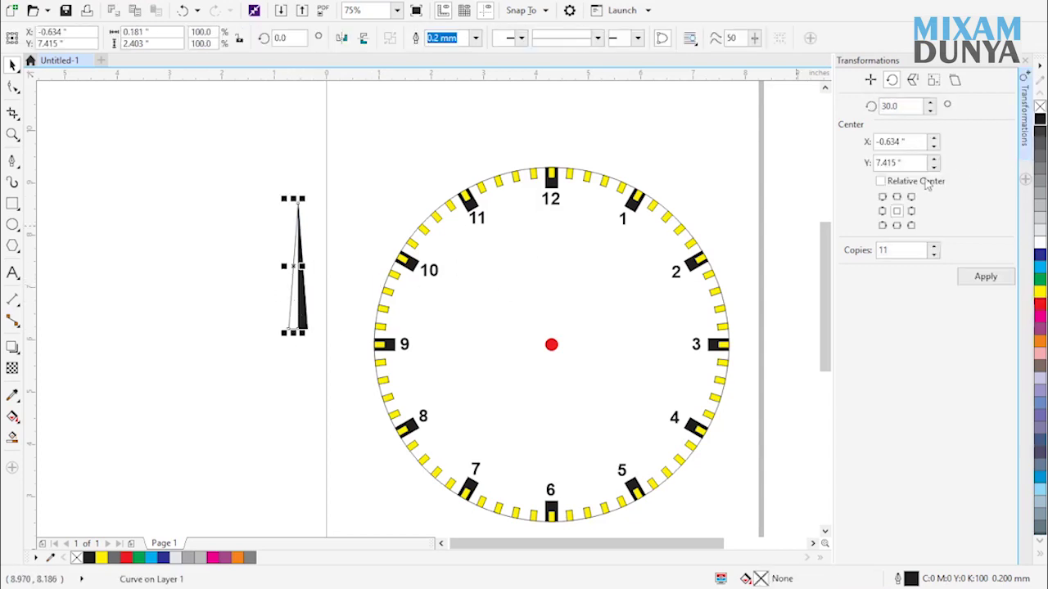
{"action": "left_click", "coordinate": [1040, 176]}
Step: Add a vertically mirrored, shortened copy below the hand's base as its tail, and group all four pieces
{"action": "left_click_drag", "start_coordinate": [362, 187], "coordinate": [268, 348]}
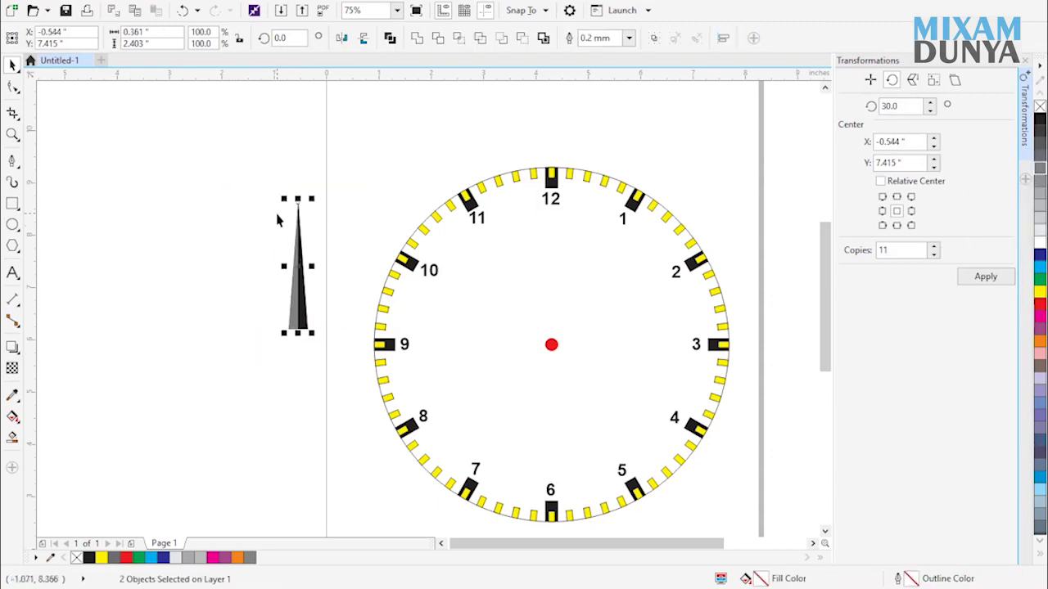
{"action": "left_click_drag", "start_coordinate": [298, 199], "coordinate": [323, 360]}
{"action": "left_click_drag", "start_coordinate": [333, 166], "coordinate": [210, 419]}
{"action": "key", "text": "ctrl+g"}
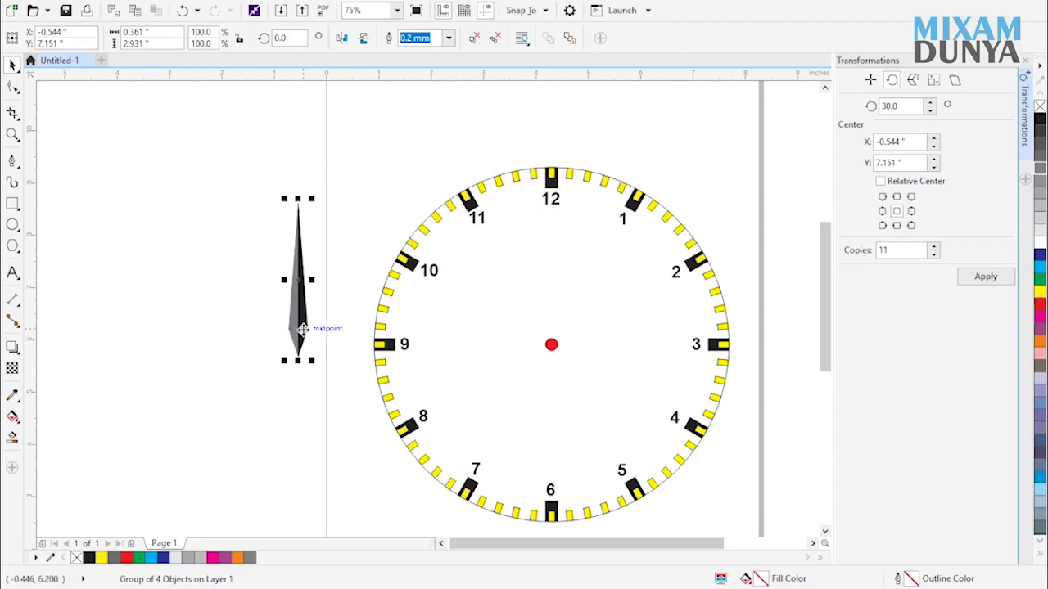
Step: Place the grouped hand at the dial's centre behind the red circle and stretch it upward to about 3.31 inches tall
{"action": "left_click_drag", "start_coordinate": [307, 331], "coordinate": [562, 344]}
{"action": "scroll", "coordinate": [557, 216], "scroll_direction": "up", "scroll_amount": 1}
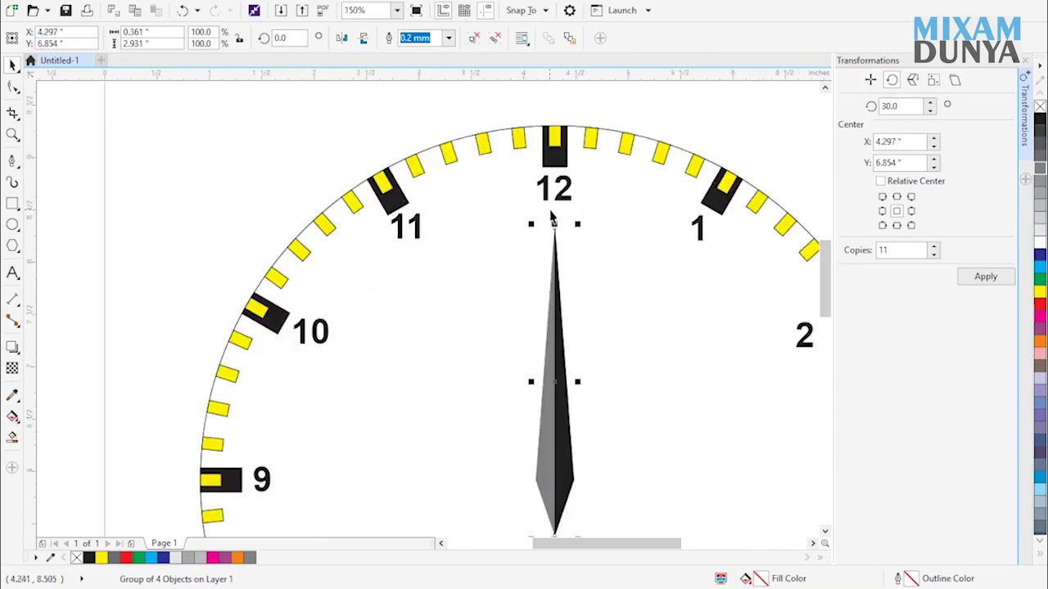
{"action": "left_click_drag", "start_coordinate": [554, 223], "coordinate": [556, 187]}
{"action": "scroll", "coordinate": [603, 271], "scroll_direction": "down", "scroll_amount": 1}
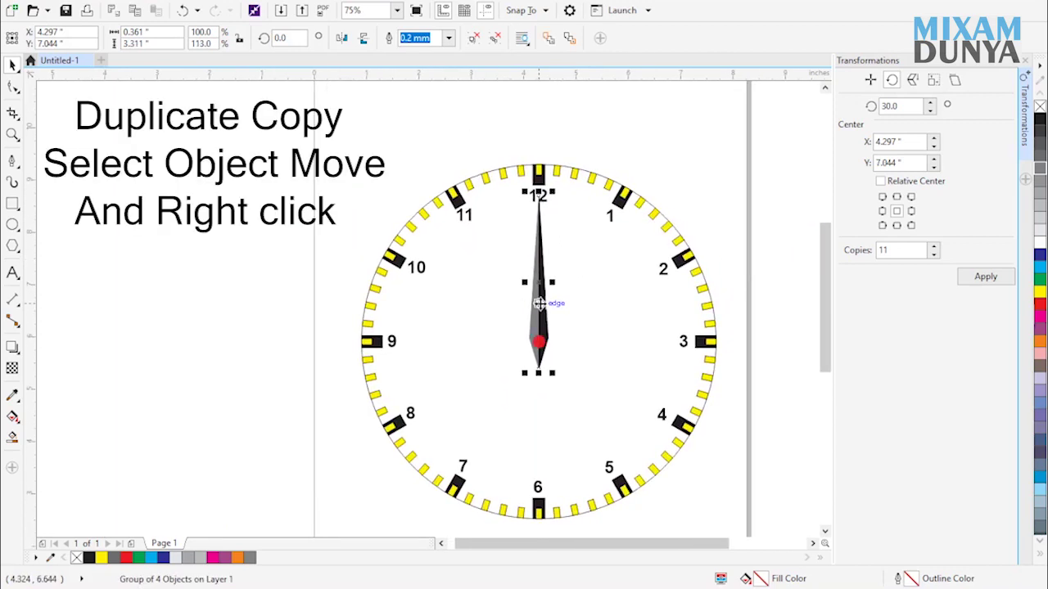
Step: Set the hand's rotation centre to the red circle's centre and rotate a duplicate about 45 degrees clockwise, pointing between 1 and 2
{"action": "left_click", "coordinate": [539, 303]}
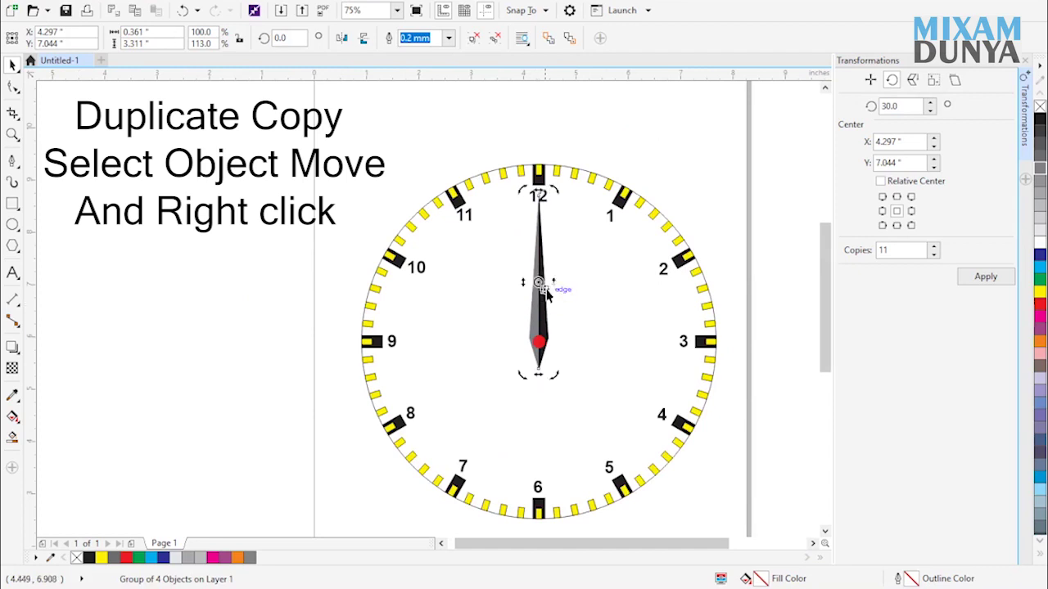
{"action": "left_click_drag", "start_coordinate": [538, 284], "coordinate": [539, 340]}
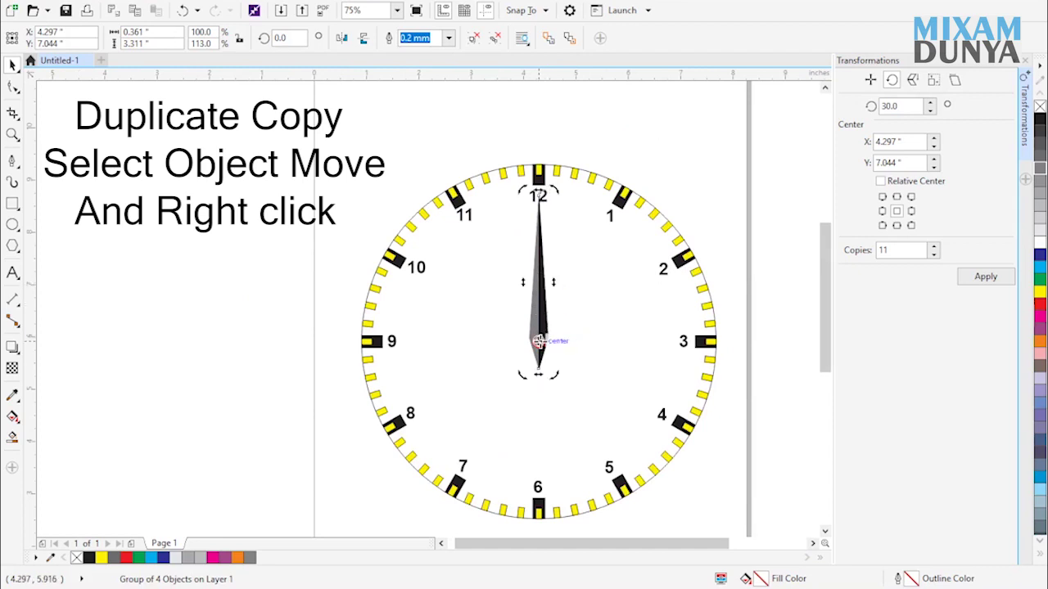
{"action": "left_click_drag", "start_coordinate": [562, 193], "coordinate": [655, 227]}
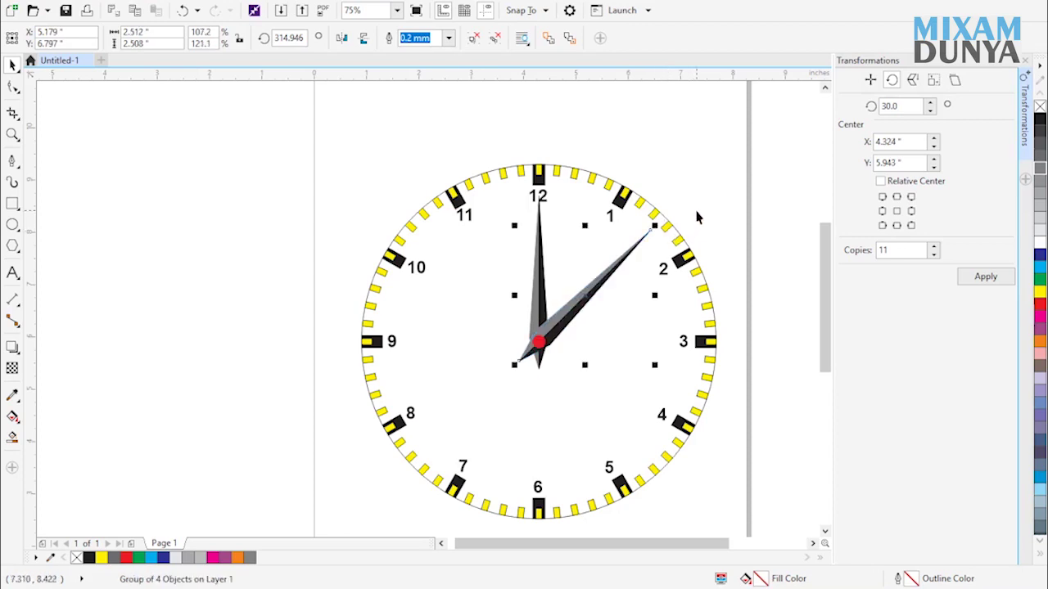
{"action": "left_click", "coordinate": [696, 221]}
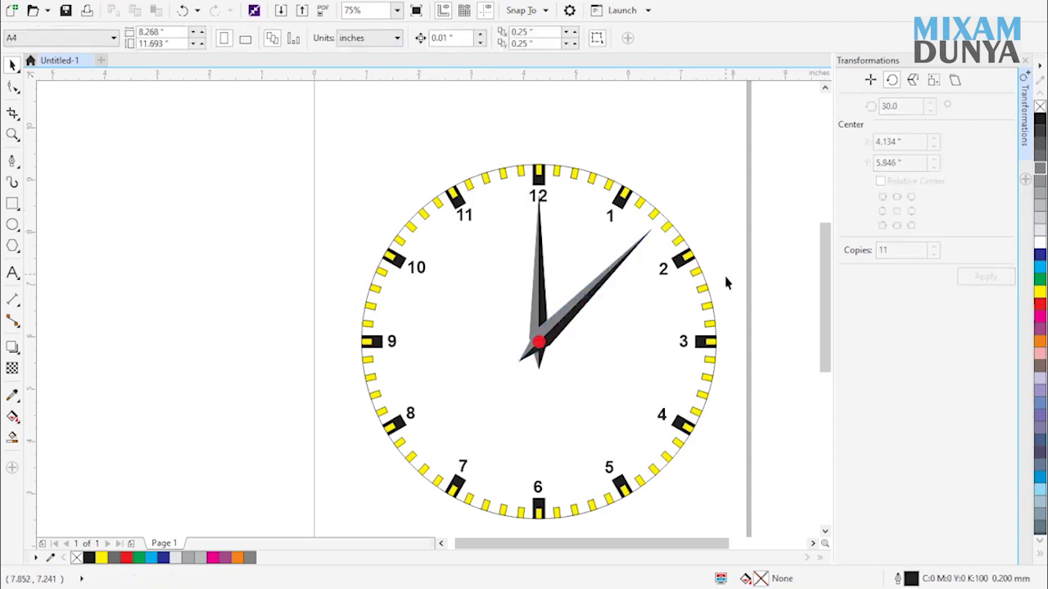
Step: Fill the clock's dial circle with an elliptical fountain fill running from blue (C96 M85 Y0 K0) at the edge to white at the centre
{"action": "left_click", "coordinate": [628, 347]}
{"action": "key", "text": "F11"}
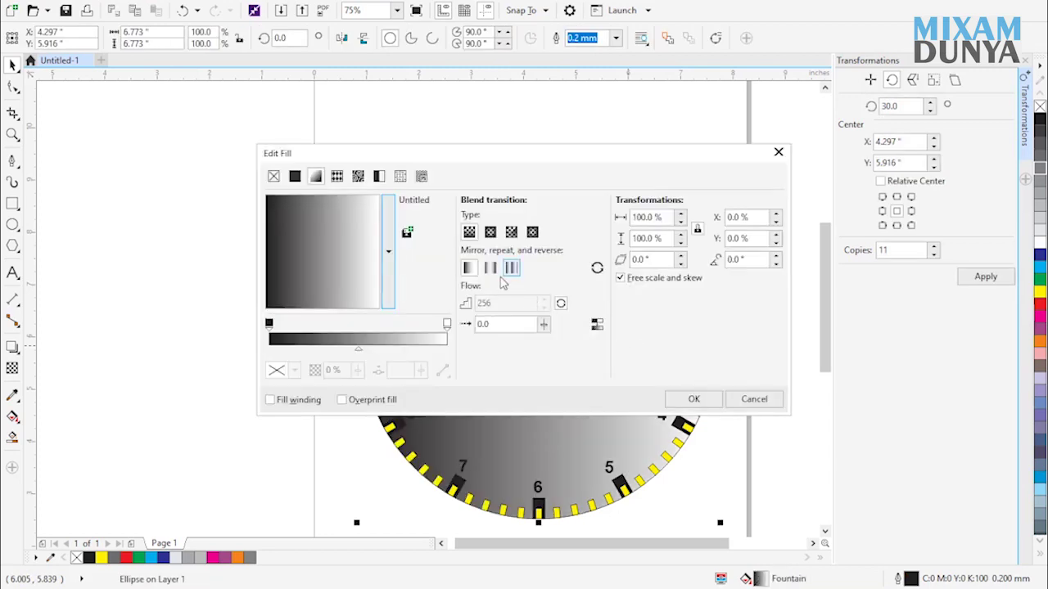
{"action": "left_click", "coordinate": [489, 233]}
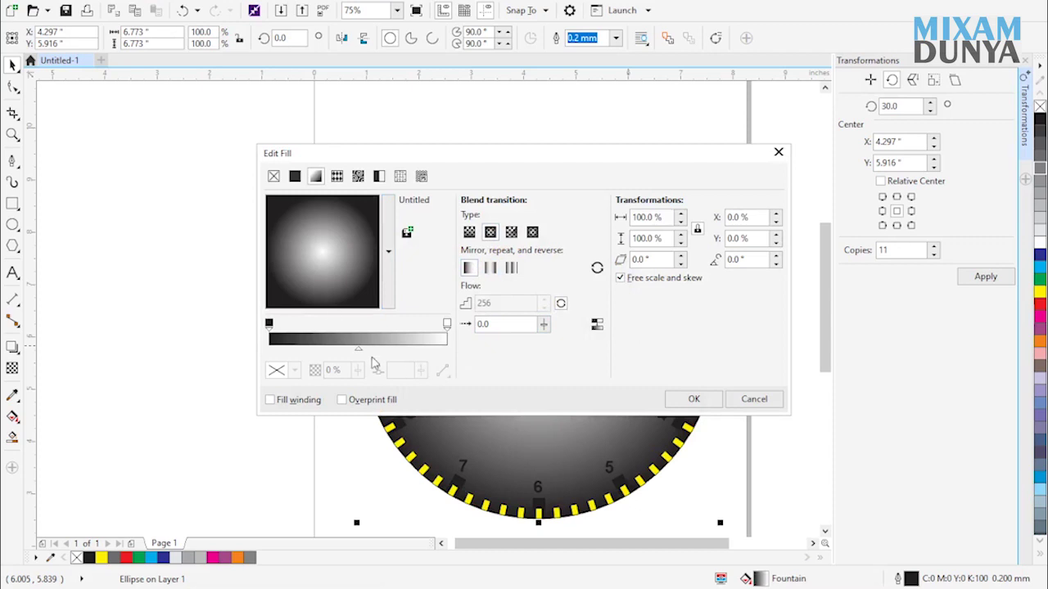
{"action": "left_click", "coordinate": [269, 324]}
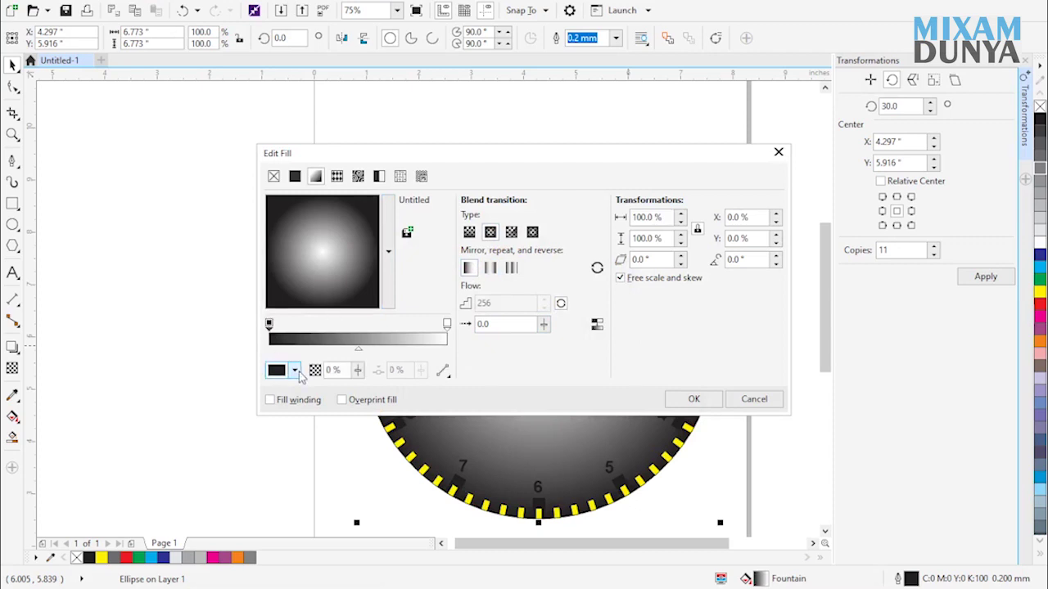
{"action": "left_click", "coordinate": [294, 371]}
{"action": "left_click", "coordinate": [371, 478]}
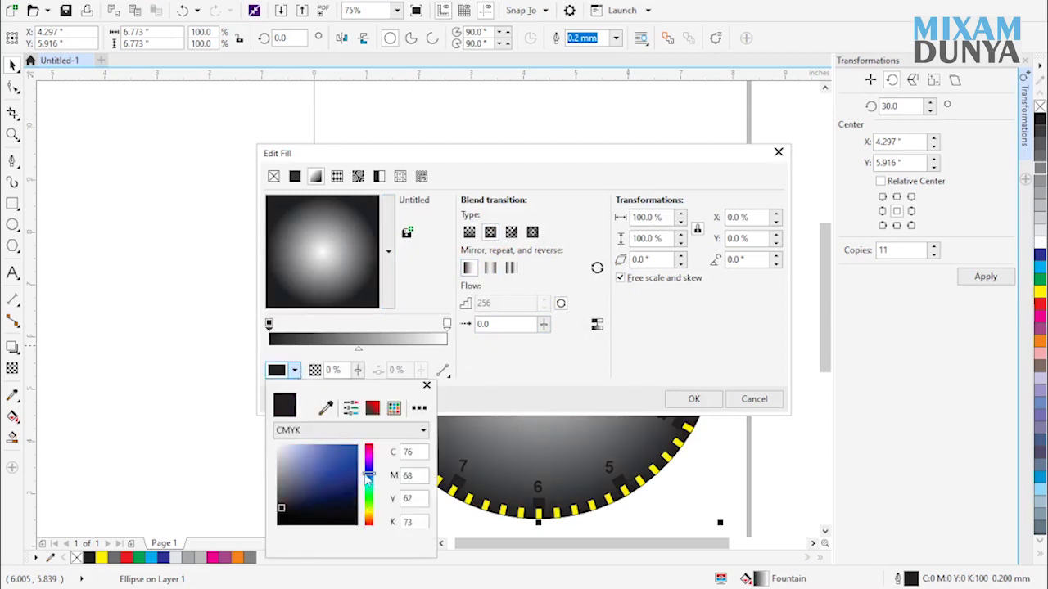
{"action": "left_click", "coordinate": [328, 475]}
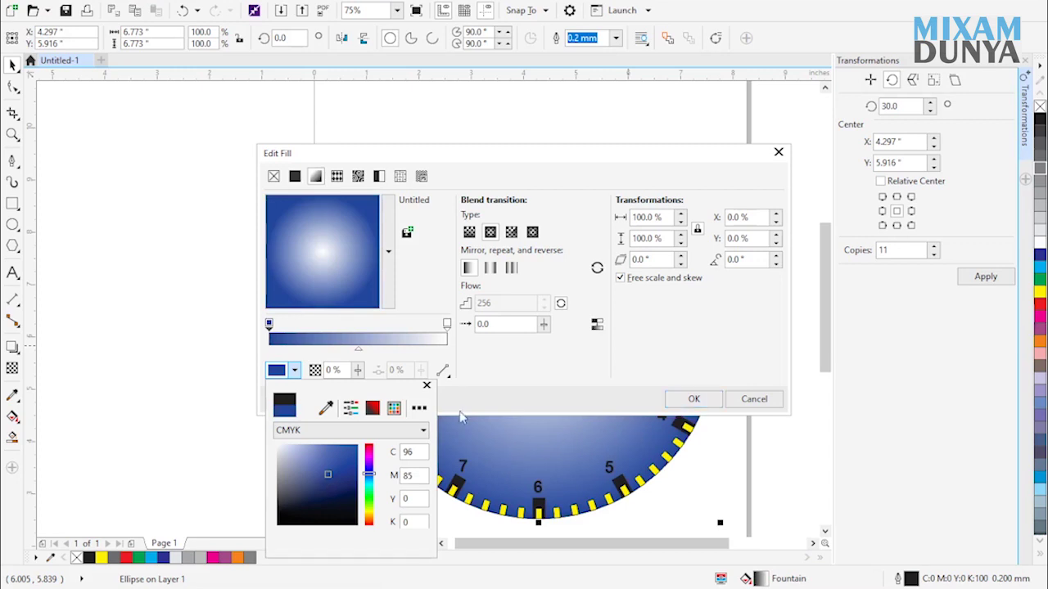
{"action": "left_click", "coordinate": [427, 384]}
{"action": "left_click", "coordinate": [704, 406]}
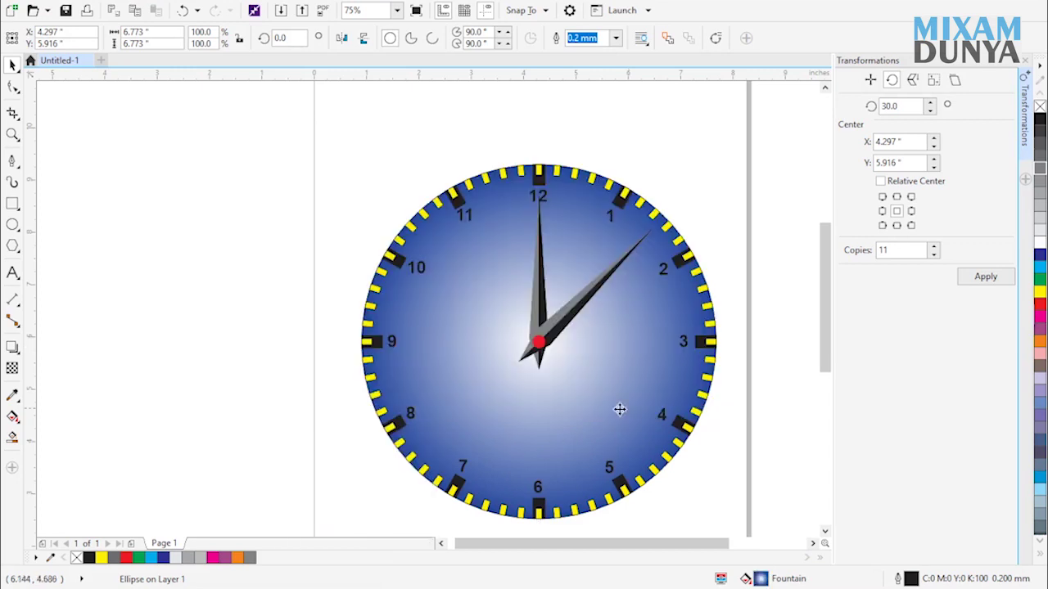
Step: Make a concentric duplicate of the dial circle enlarged to about 7.011 inches in diameter and send it behind all the clock parts
{"action": "left_click_drag", "start_coordinate": [735, 311], "coordinate": [650, 274]}
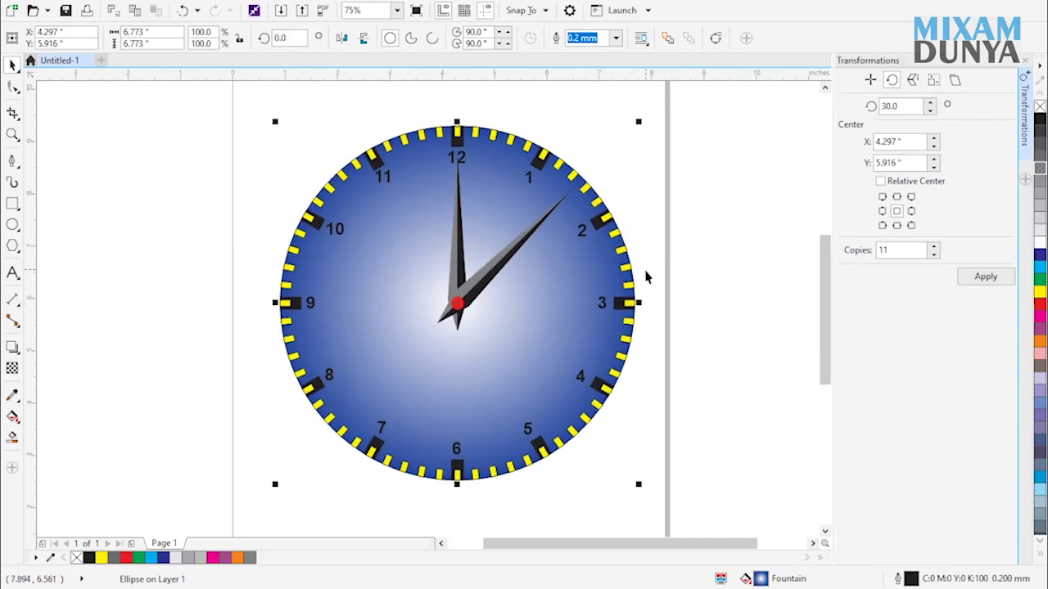
{"action": "left_click", "coordinate": [668, 233]}
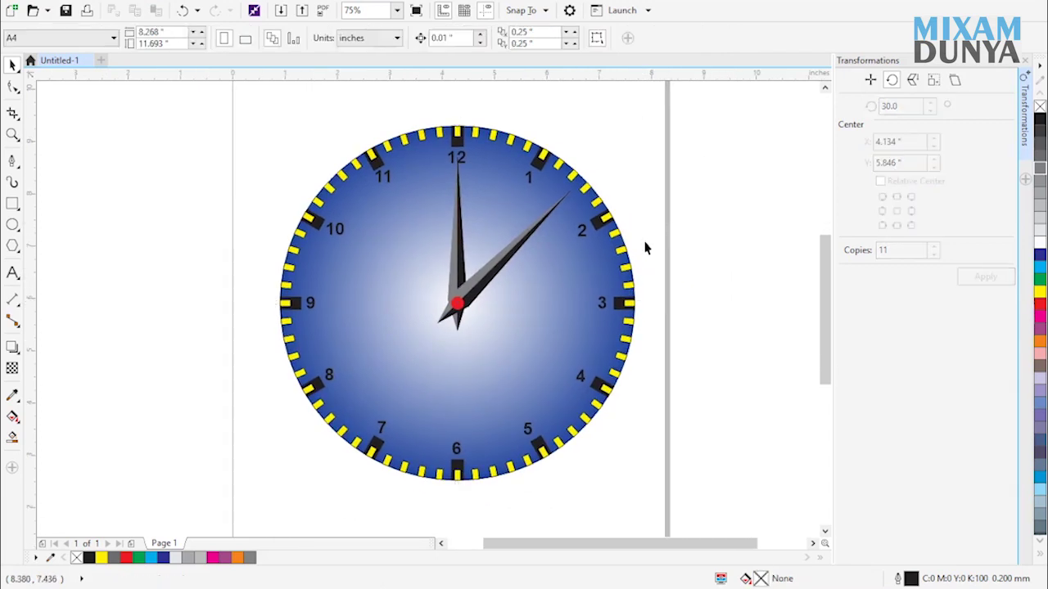
{"action": "left_click", "coordinate": [566, 285]}
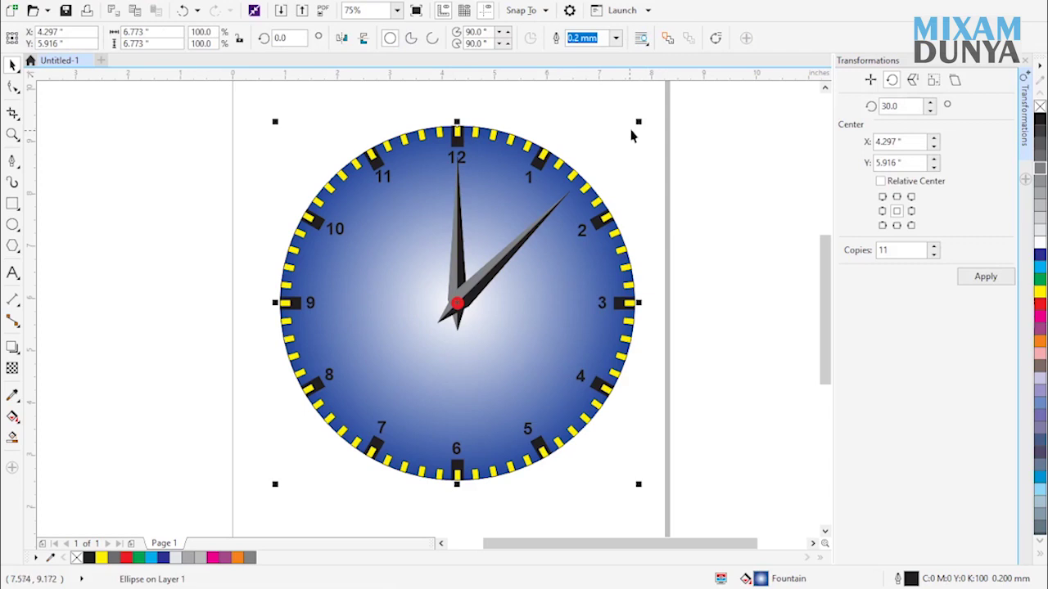
{"action": "left_click_drag", "start_coordinate": [638, 121], "coordinate": [644, 116]}
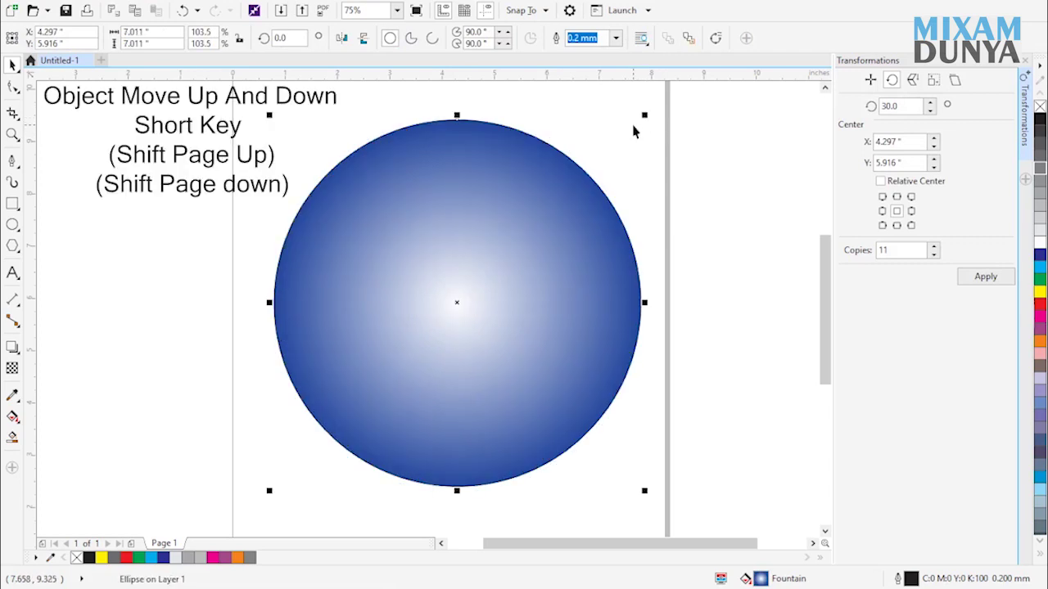
{"action": "key", "text": "shift+Page_Down"}
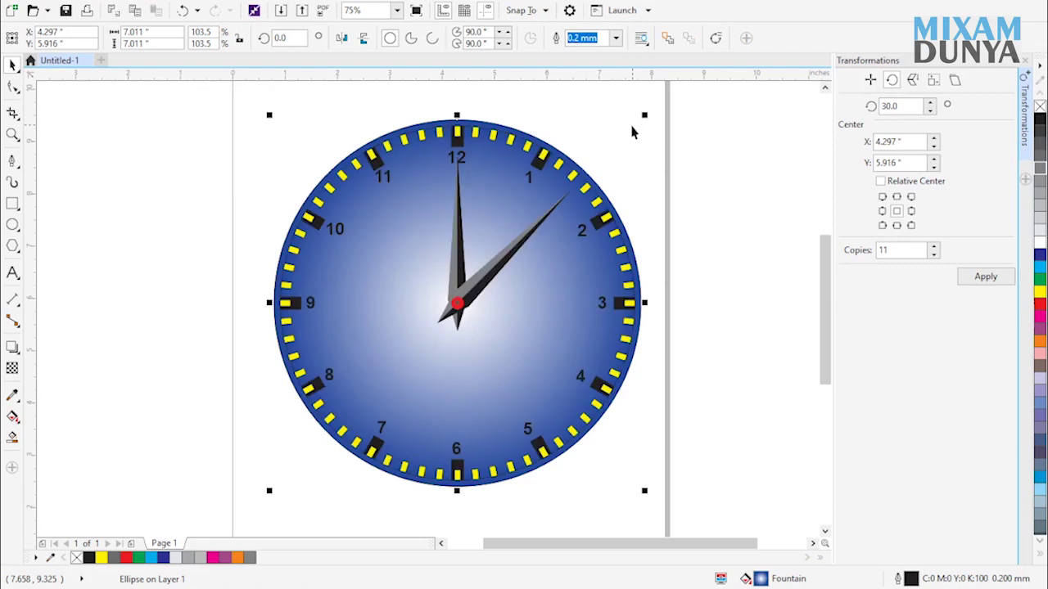
{"action": "left_click", "coordinate": [620, 166]}
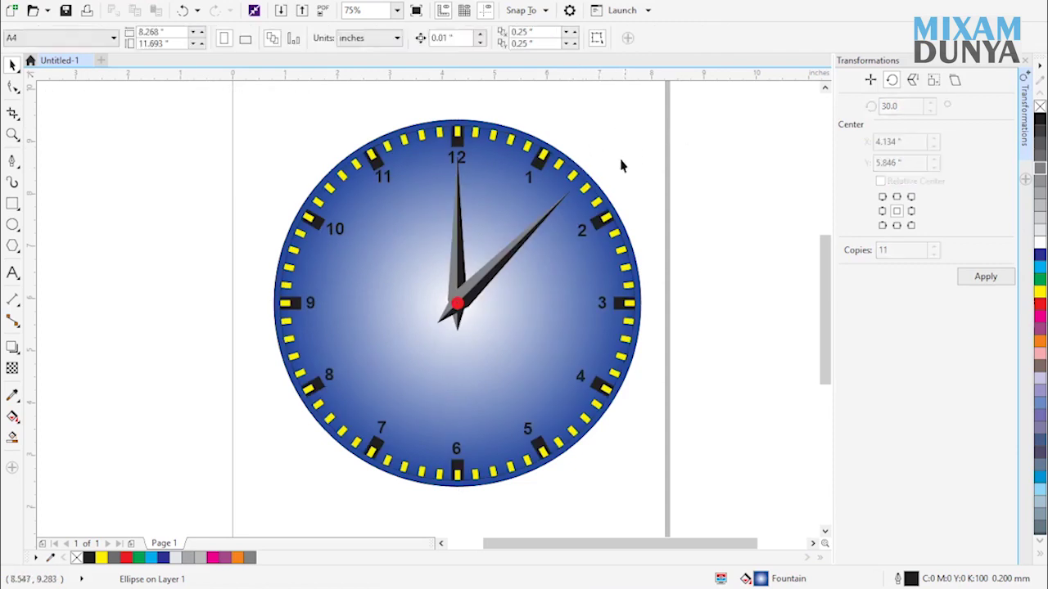
Step: Fill the larger back circle with solid purple (C20 M80 Y0 K20) as the clock's rim
{"action": "left_click", "coordinate": [583, 178]}
{"action": "right_click", "coordinate": [1040, 328]}
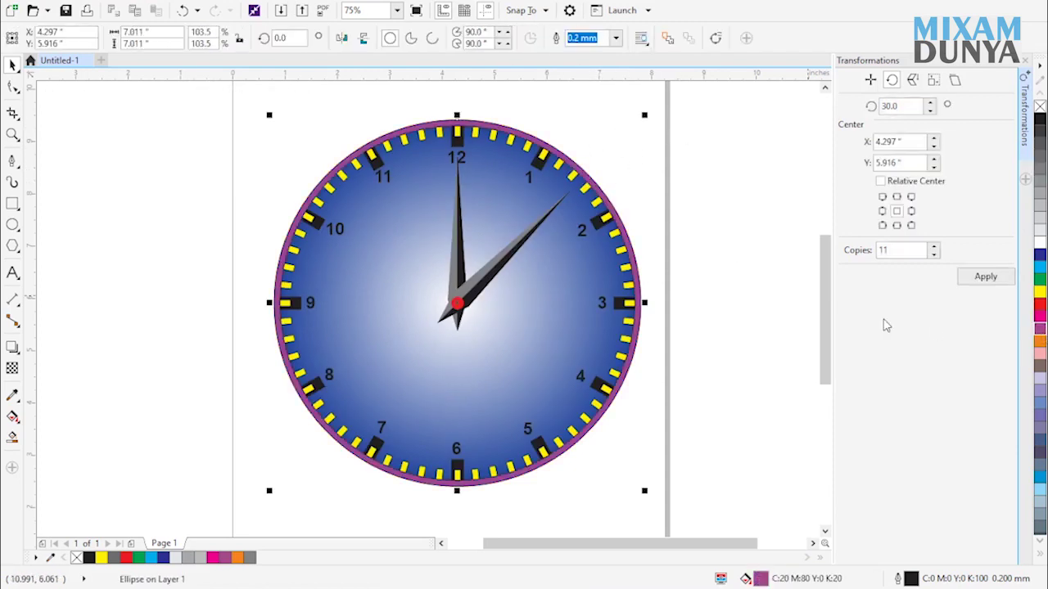
{"action": "left_click", "coordinate": [717, 284]}
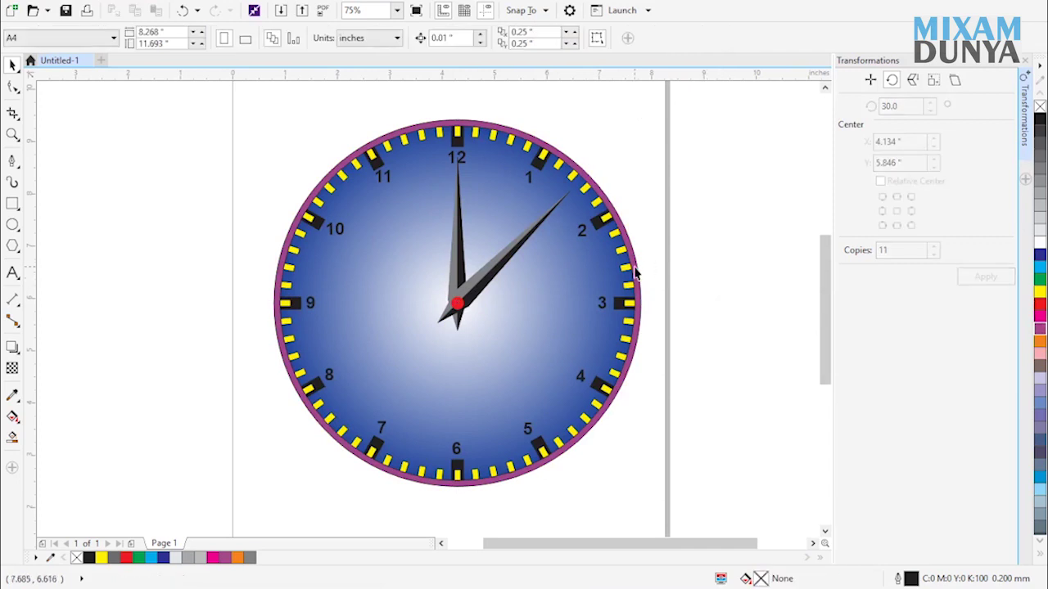